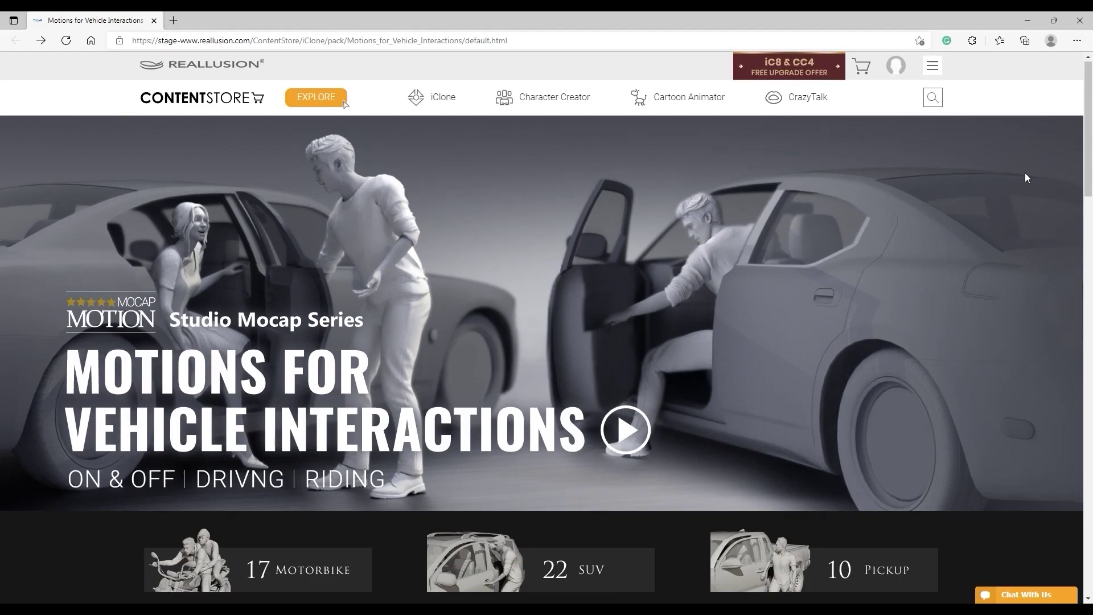
Step: Look through the Motions for Vehicle Interactions page and the Python tools page down to the naming rules for car dummies
{"action": "scroll", "coordinate": [1025, 175], "scroll_direction": "down", "scroll_amount": 8}
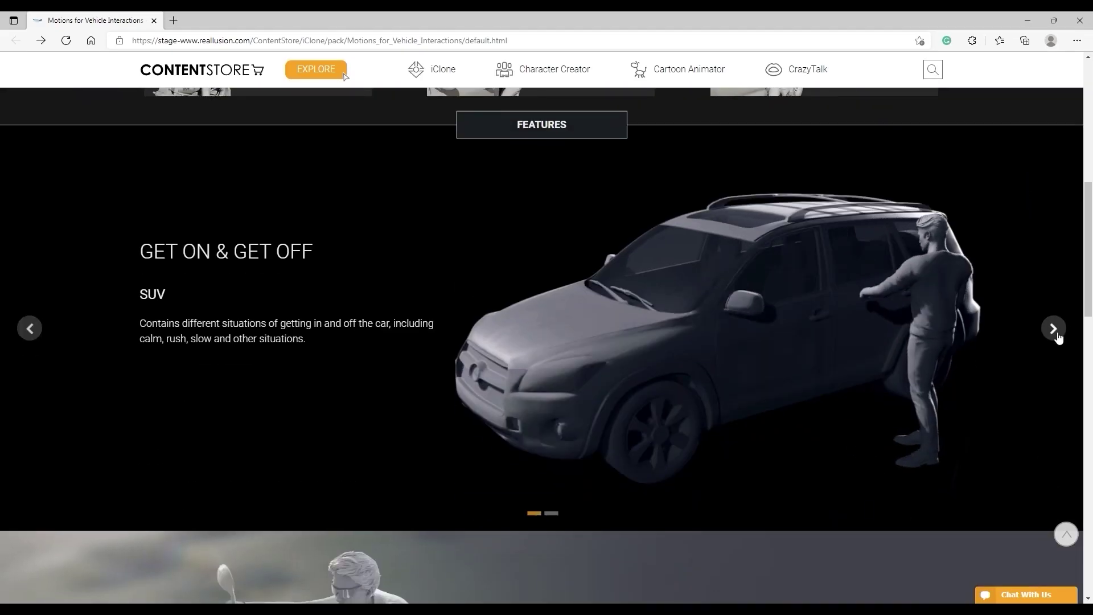
{"action": "left_click", "coordinate": [1053, 329]}
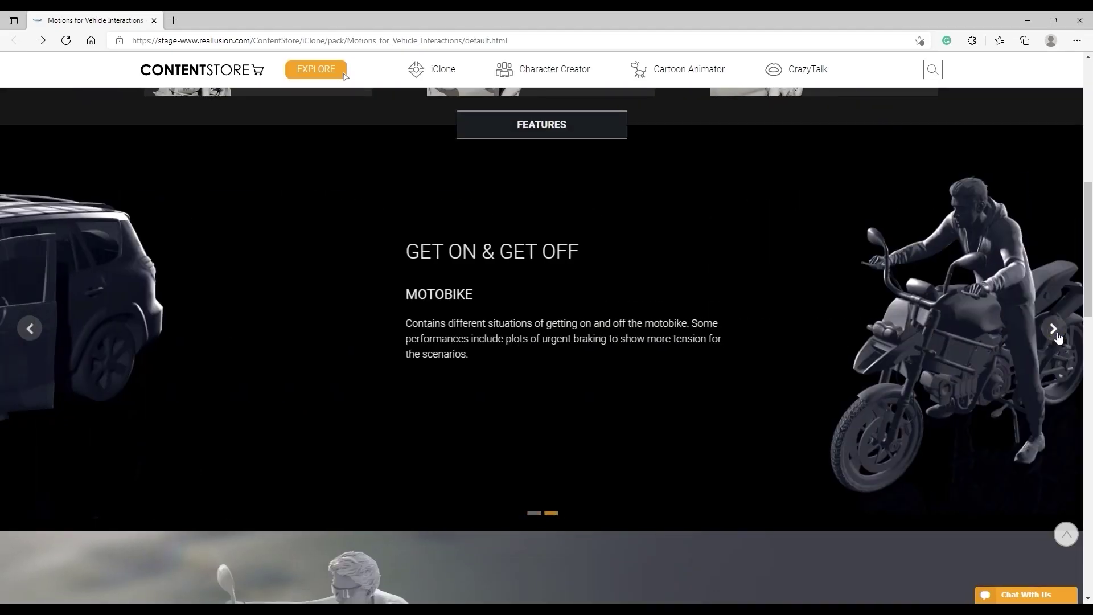
{"action": "scroll", "coordinate": [986, 313], "scroll_direction": "down", "scroll_amount": 7}
{"action": "scroll", "coordinate": [987, 318], "scroll_direction": "down", "scroll_amount": 6}
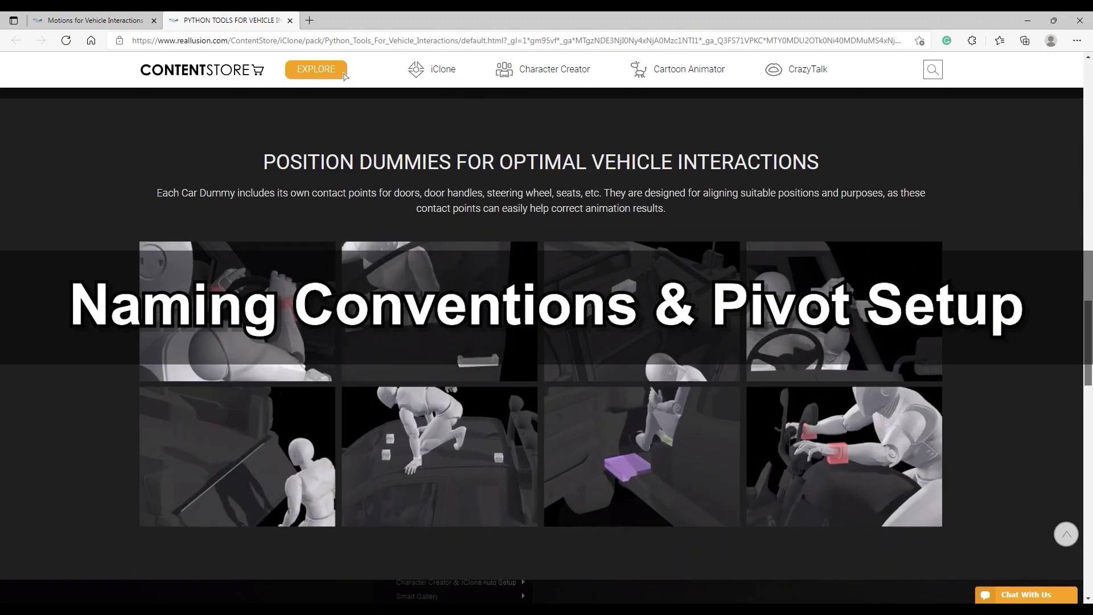
{"action": "scroll", "coordinate": [344, 76], "scroll_direction": "down", "scroll_amount": 6}
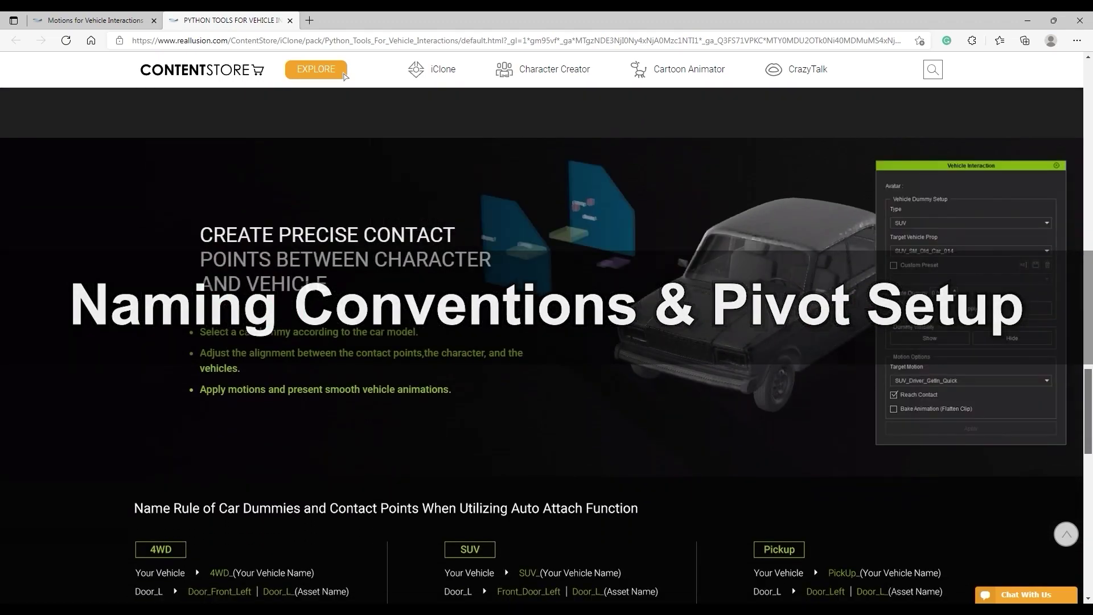
{"action": "scroll", "coordinate": [345, 76], "scroll_direction": "down", "scroll_amount": 1}
{"action": "scroll", "coordinate": [344, 76], "scroll_direction": "down", "scroll_amount": 2}
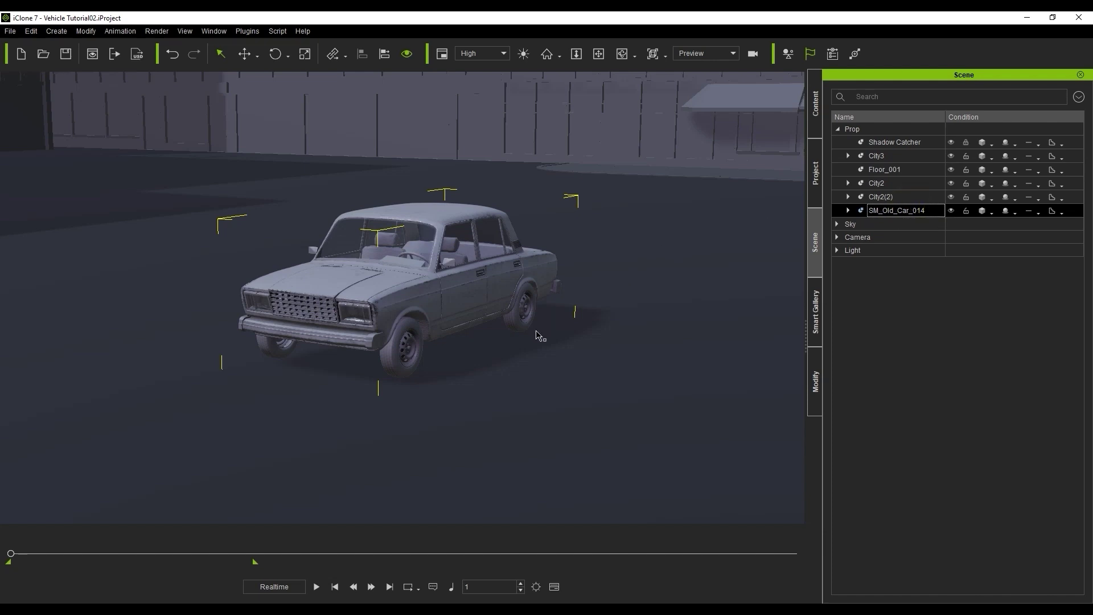
Step: Try rotating the car's front left door around the vertical axis with its original pivot and undo the rotation
{"action": "left_click", "coordinate": [478, 291]}
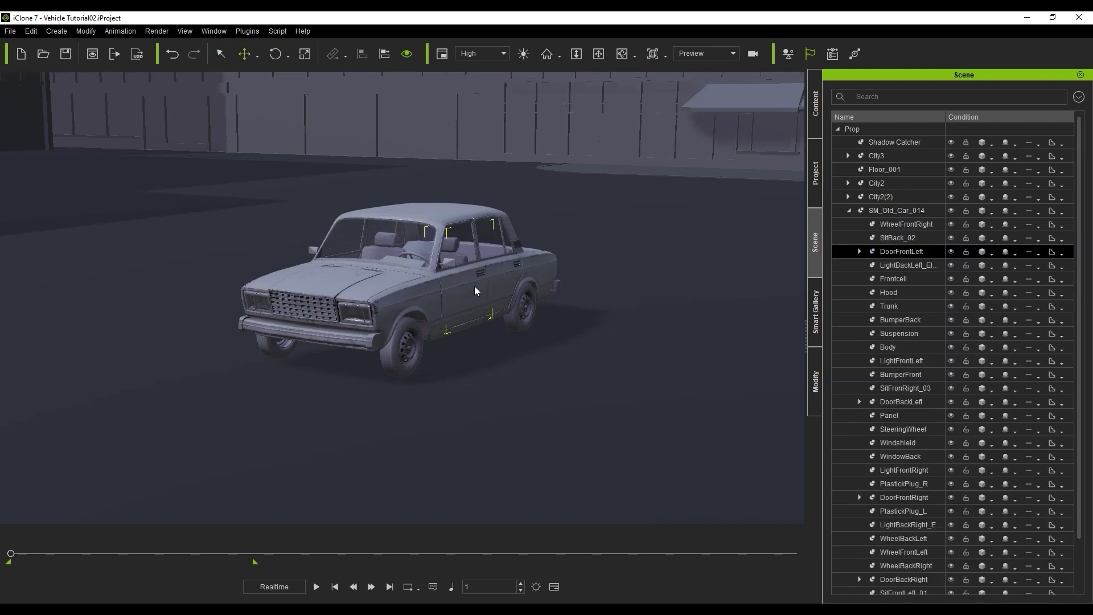
{"action": "key", "text": "w"}
{"action": "key", "text": "e"}
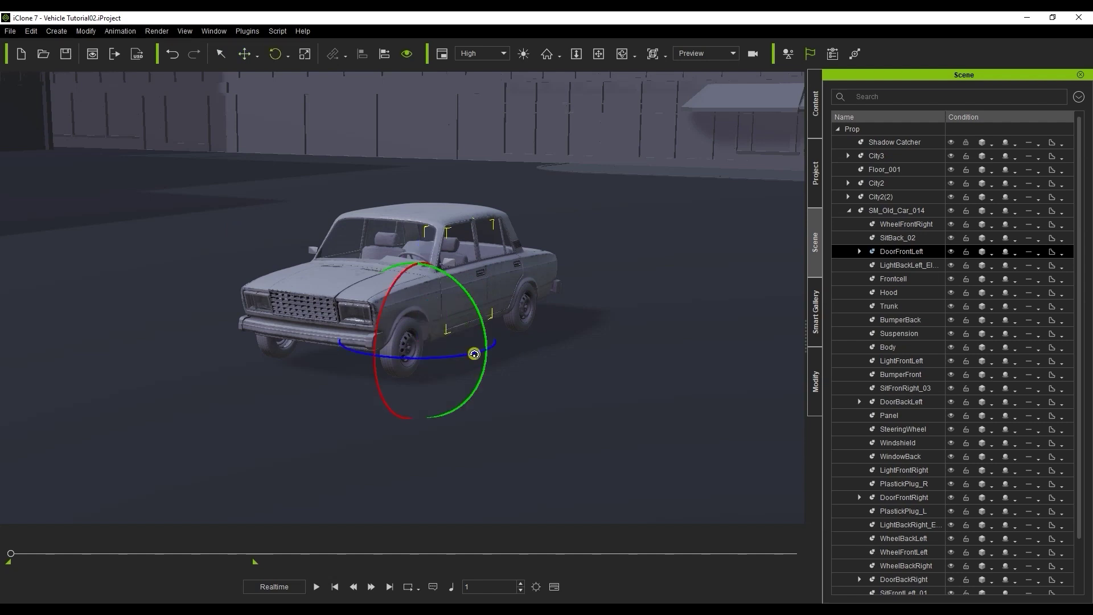
{"action": "left_click_drag", "start_coordinate": [474, 354], "coordinate": [510, 350]}
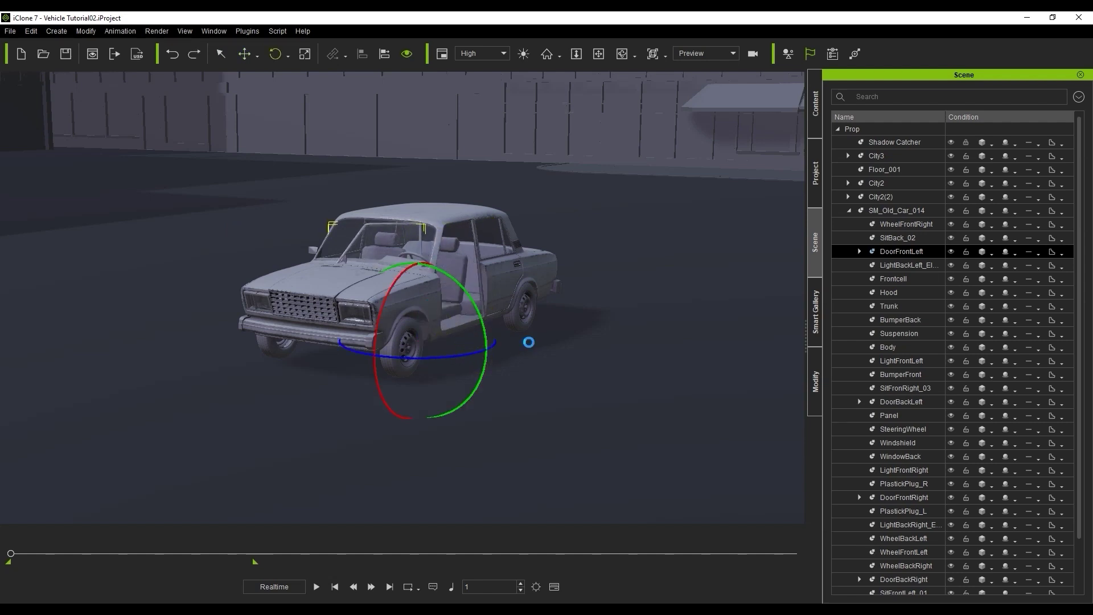
{"action": "key", "text": "ctrl+z"}
{"action": "key", "text": "w"}
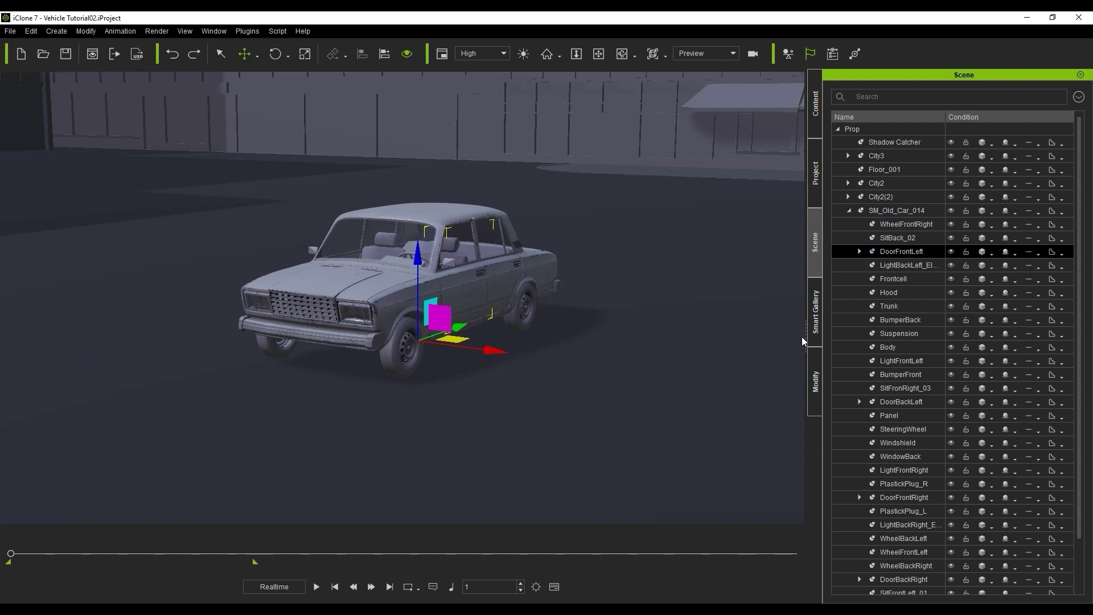
Step: Set the front left door's pivot to the centre point of the Front quick set and test the door's rotation
{"action": "left_click", "coordinate": [813, 375]}
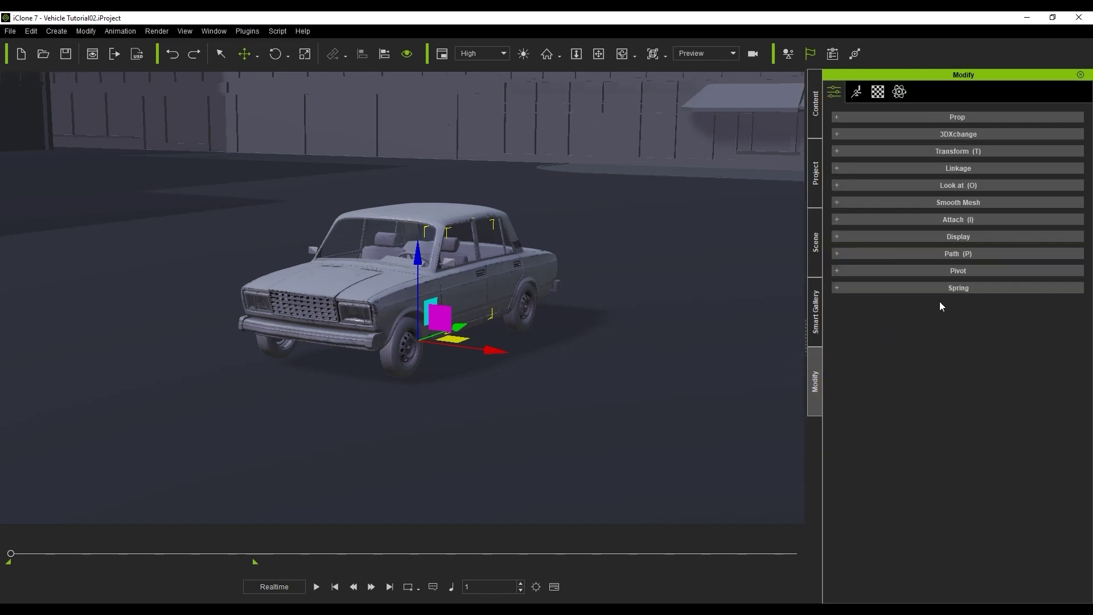
{"action": "left_click", "coordinate": [890, 273]}
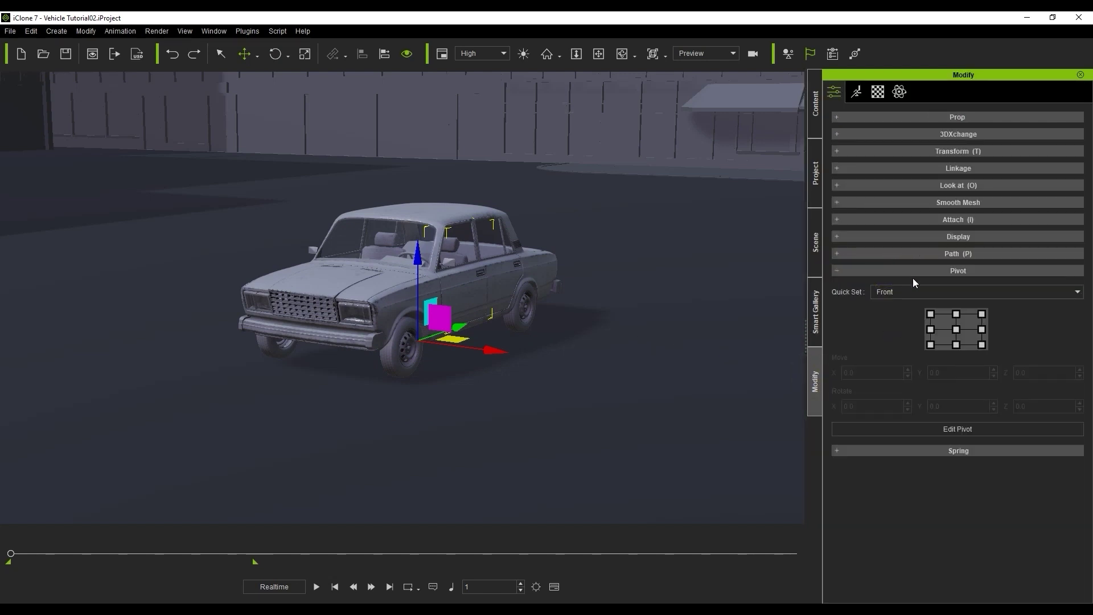
{"action": "left_click", "coordinate": [947, 291]}
{"action": "left_click", "coordinate": [945, 304]}
{"action": "left_click", "coordinate": [956, 330]}
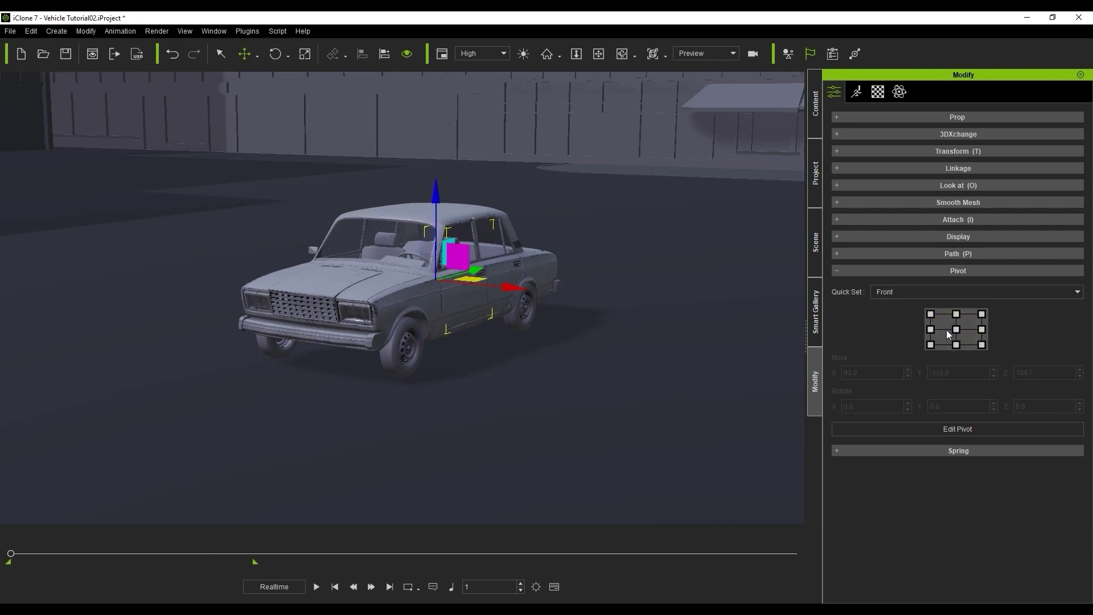
{"action": "key", "text": "e"}
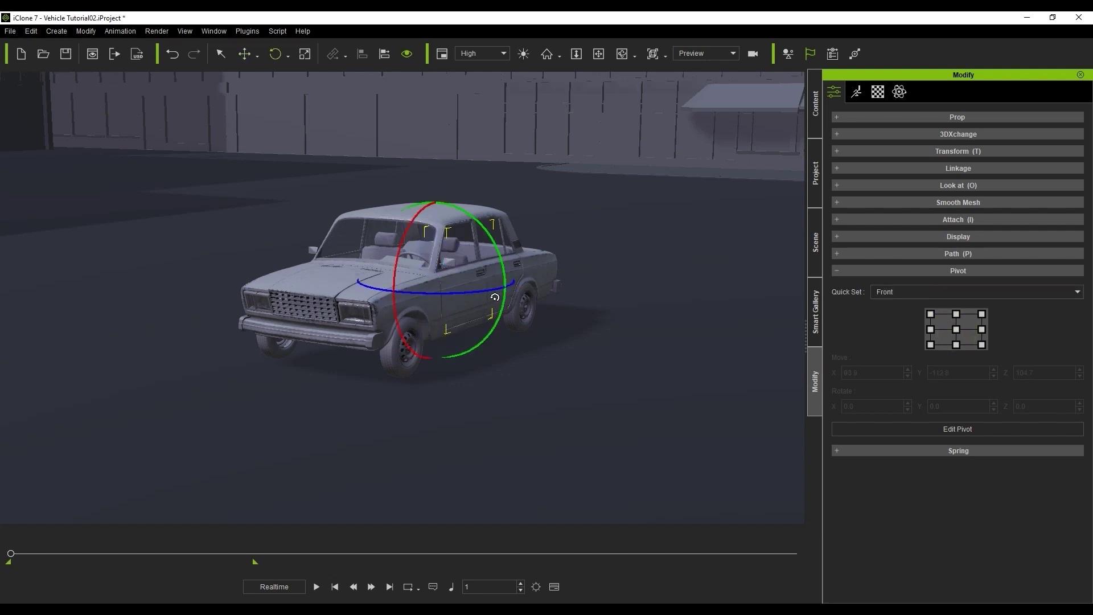
{"action": "left_click", "coordinate": [483, 295]}
Step: Set the front right door's pivot to the centre point of the Front quick set and test its rotation
{"action": "right_click_drag", "start_coordinate": [476, 312], "coordinate": [349, 305]}
{"action": "left_click", "coordinate": [957, 333]}
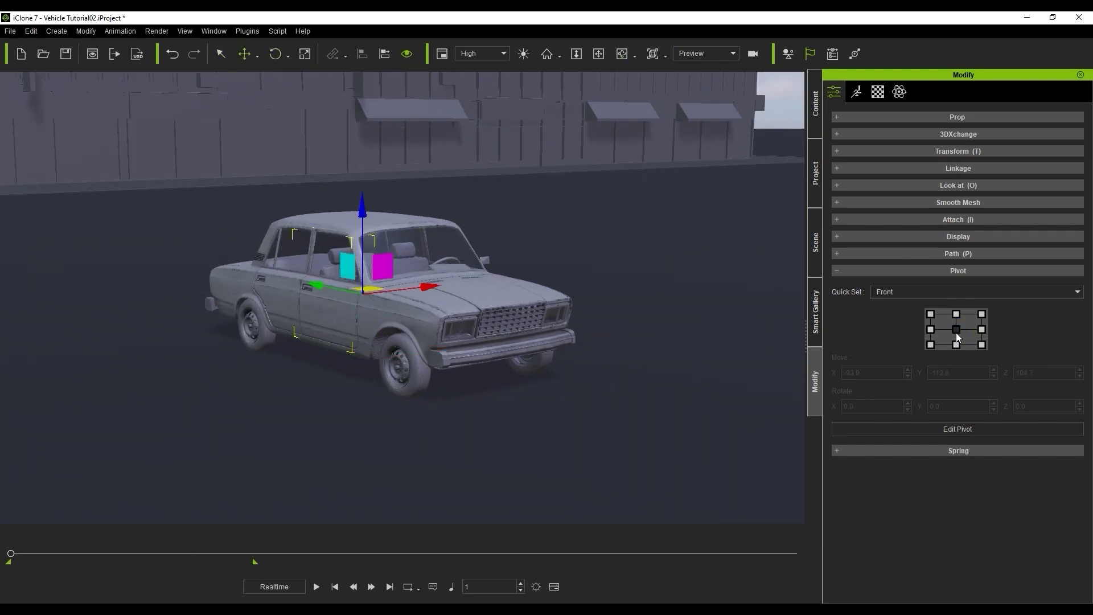
{"action": "key", "text": "e"}
{"action": "left_click_drag", "start_coordinate": [380, 306], "coordinate": [411, 310]}
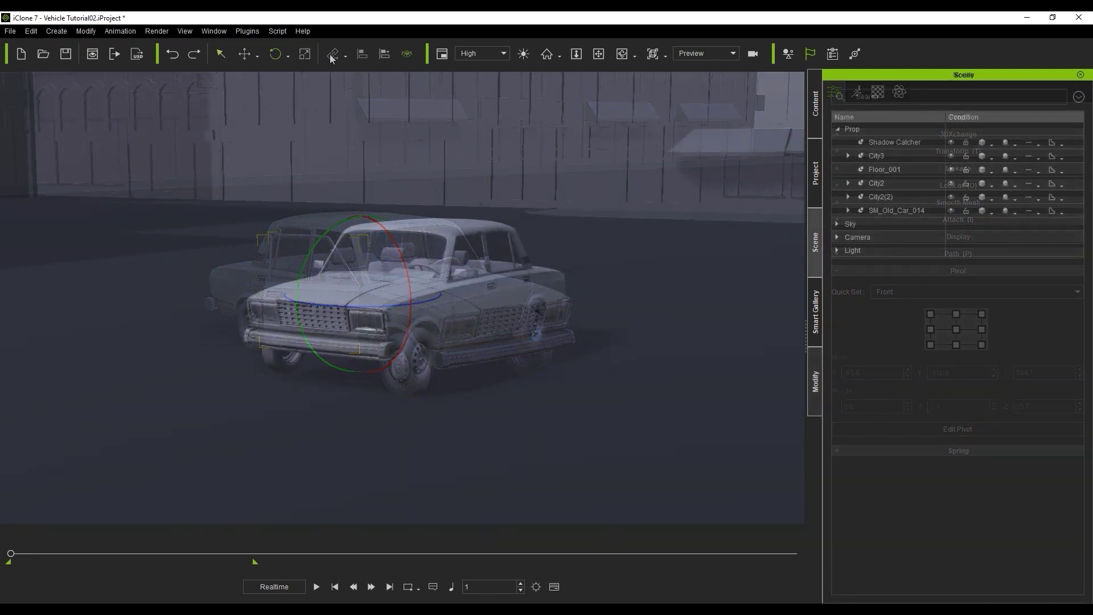
Step: Open the control panel of the Vehicle Interaction plugin
{"action": "left_click", "coordinate": [247, 31]}
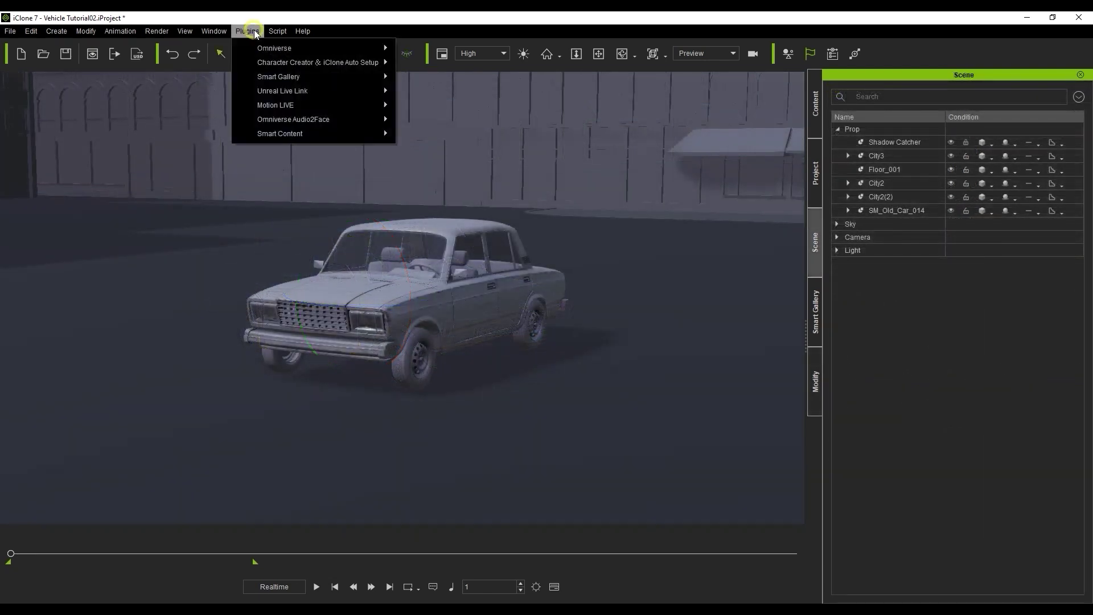
{"action": "mouse_move", "coordinate": [279, 132]}
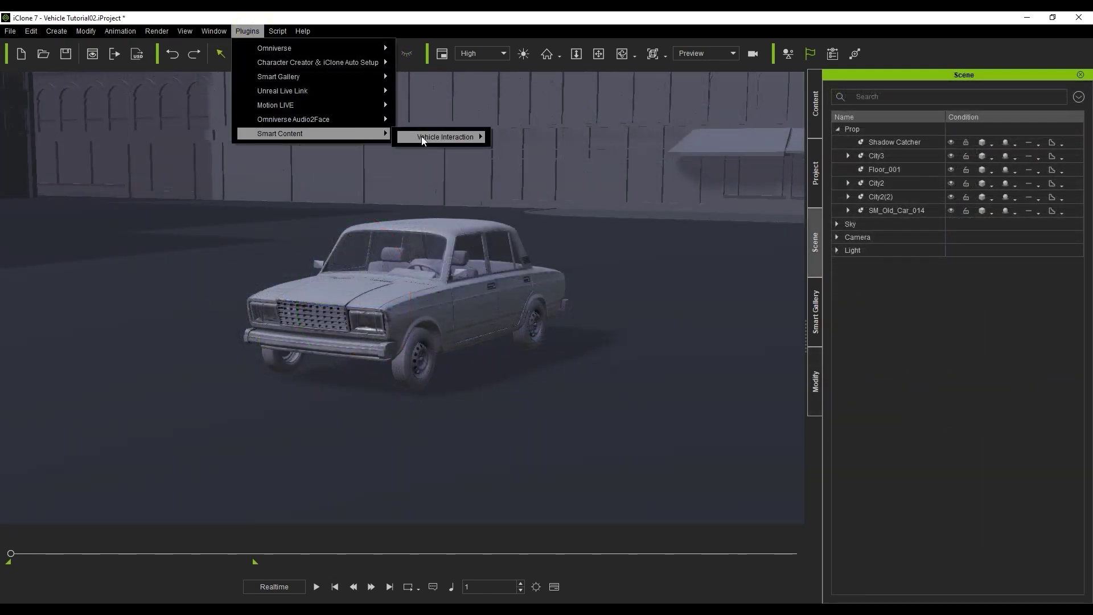
{"action": "mouse_move", "coordinate": [470, 141]}
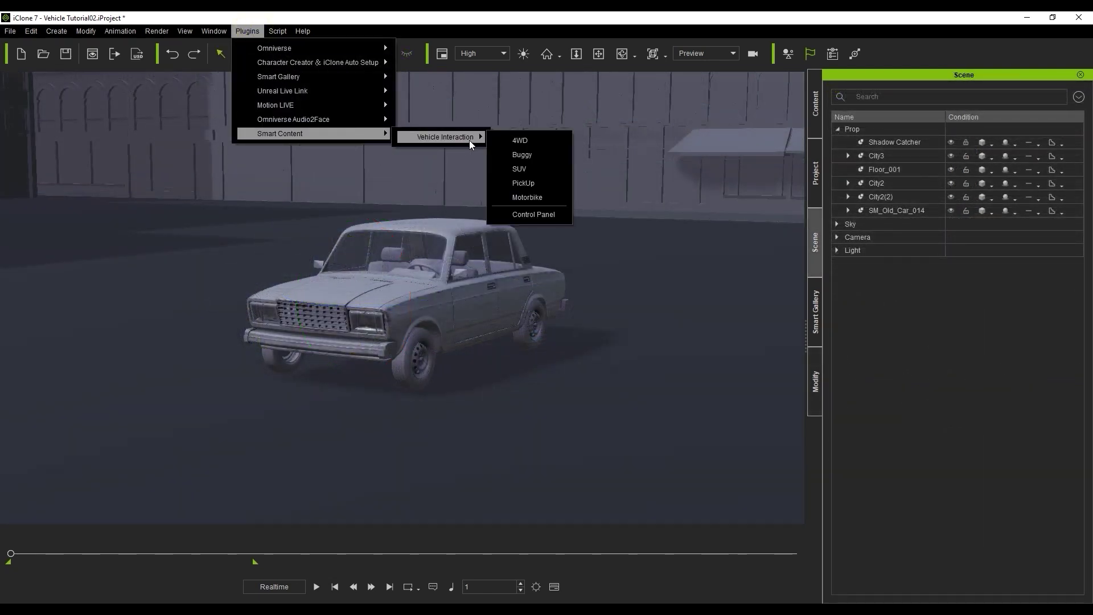
{"action": "left_click", "coordinate": [532, 214]}
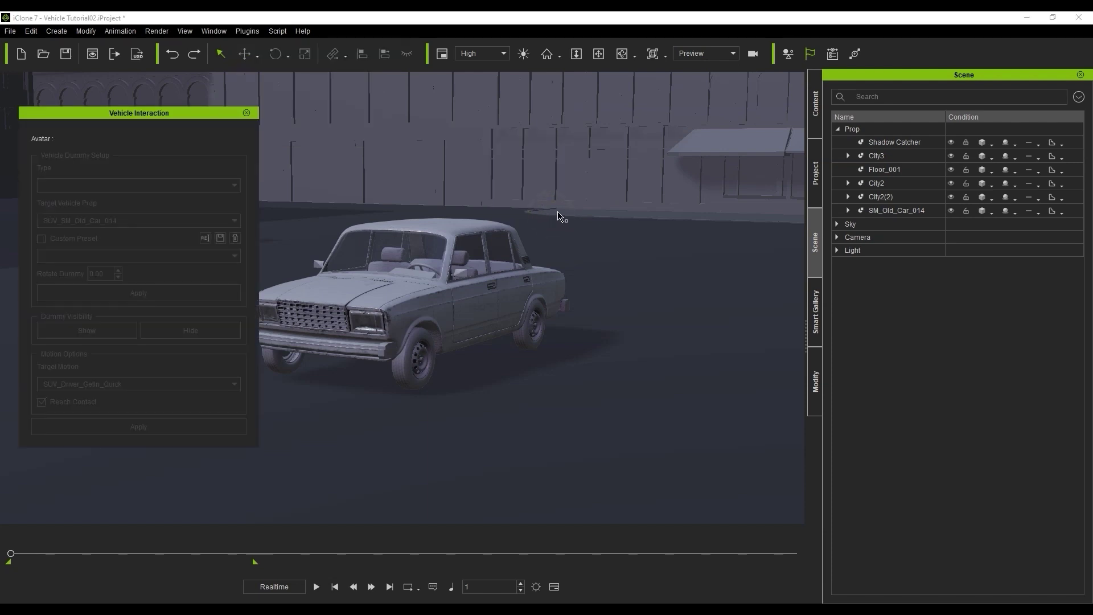
Step: Add an SUV vehicle dummy to the scene with the Vehicle Interaction plugin
{"action": "left_click", "coordinate": [254, 32]}
{"action": "mouse_move", "coordinate": [319, 132]}
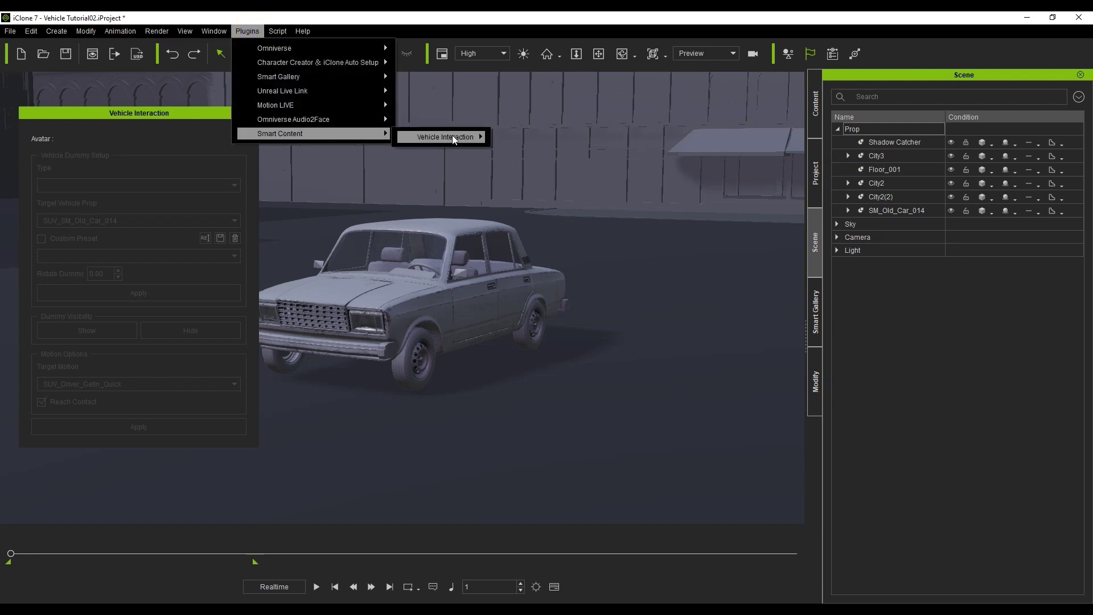
{"action": "mouse_move", "coordinate": [479, 133]}
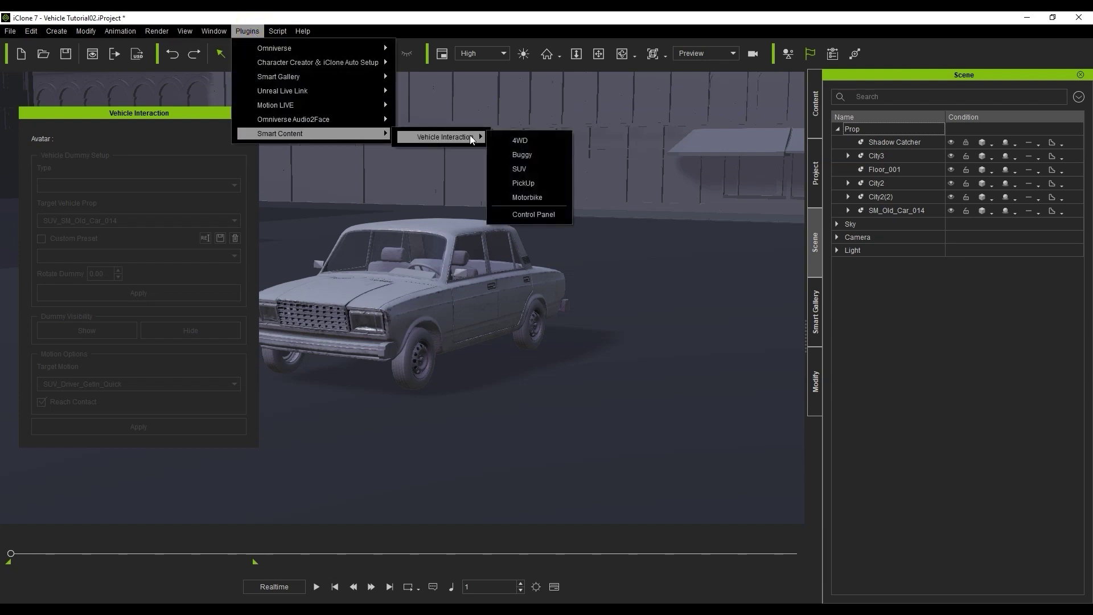
{"action": "left_click", "coordinate": [555, 173]}
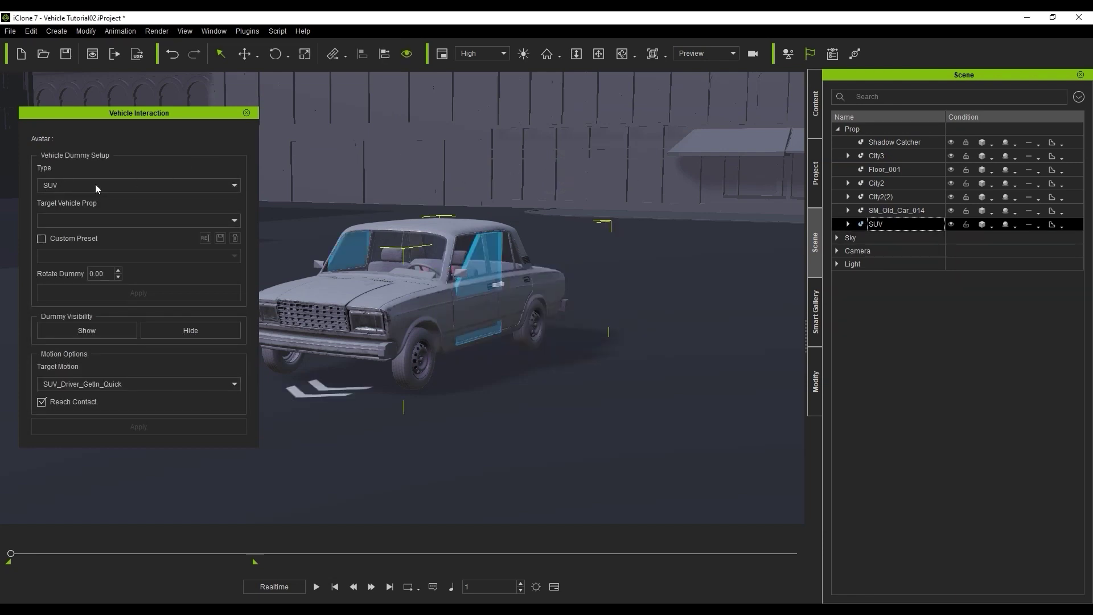
Step: Rename the car prop as SUV_SM_Old_Car_014 so that it qualifies as the target vehicle
{"action": "left_click", "coordinate": [43, 212]}
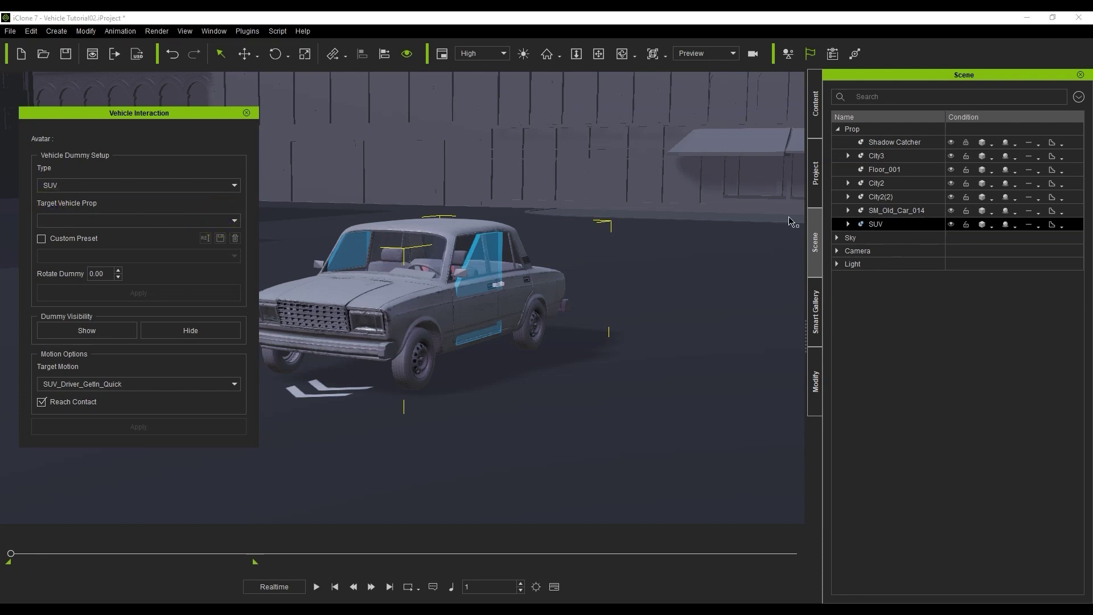
{"action": "left_click", "coordinate": [880, 213], "text": "ctrl"}
{"action": "left_click", "coordinate": [897, 213]}
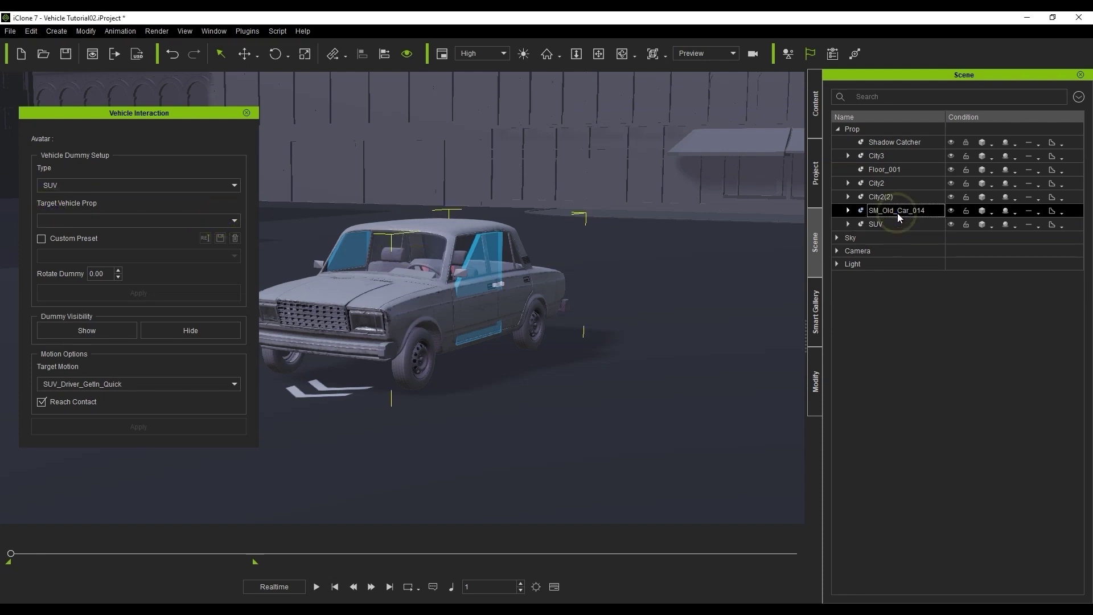
{"action": "left_click", "coordinate": [879, 213]}
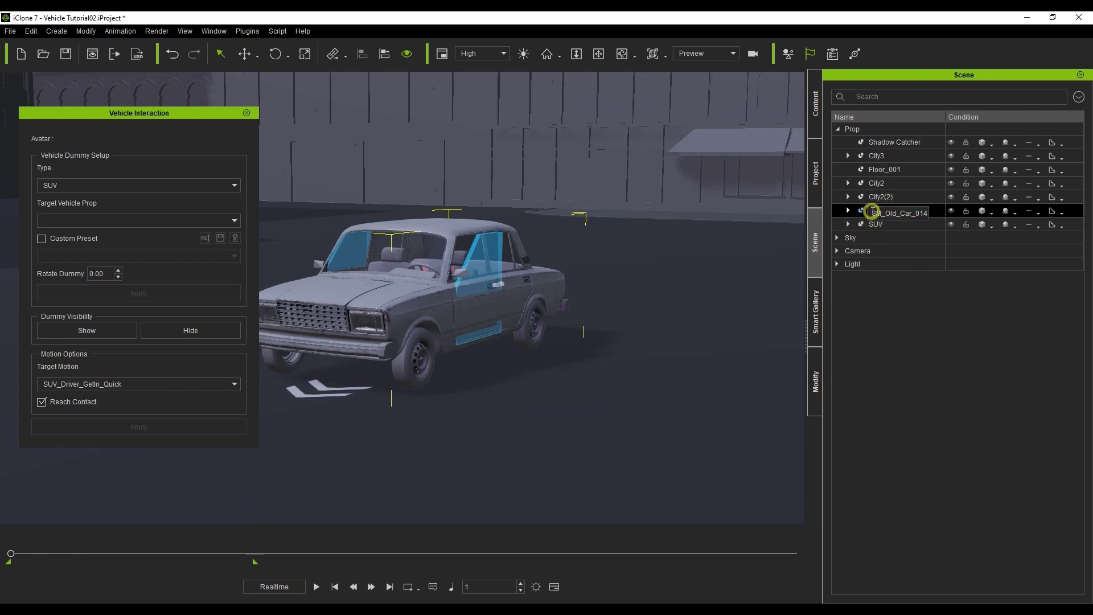
{"action": "type", "text": "SUV_"}
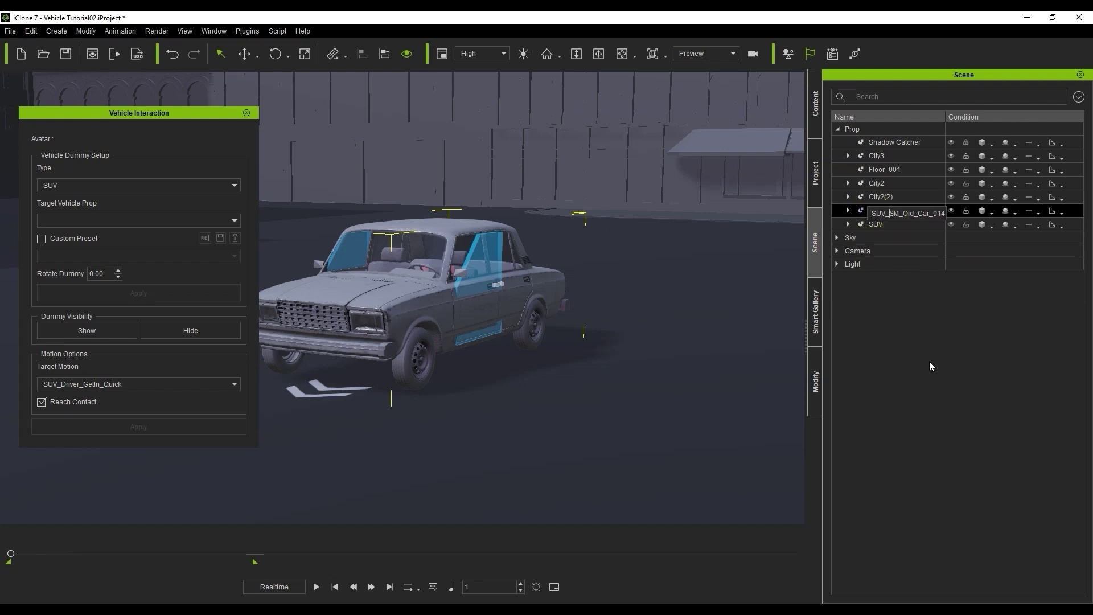
{"action": "left_click", "coordinate": [883, 210]}
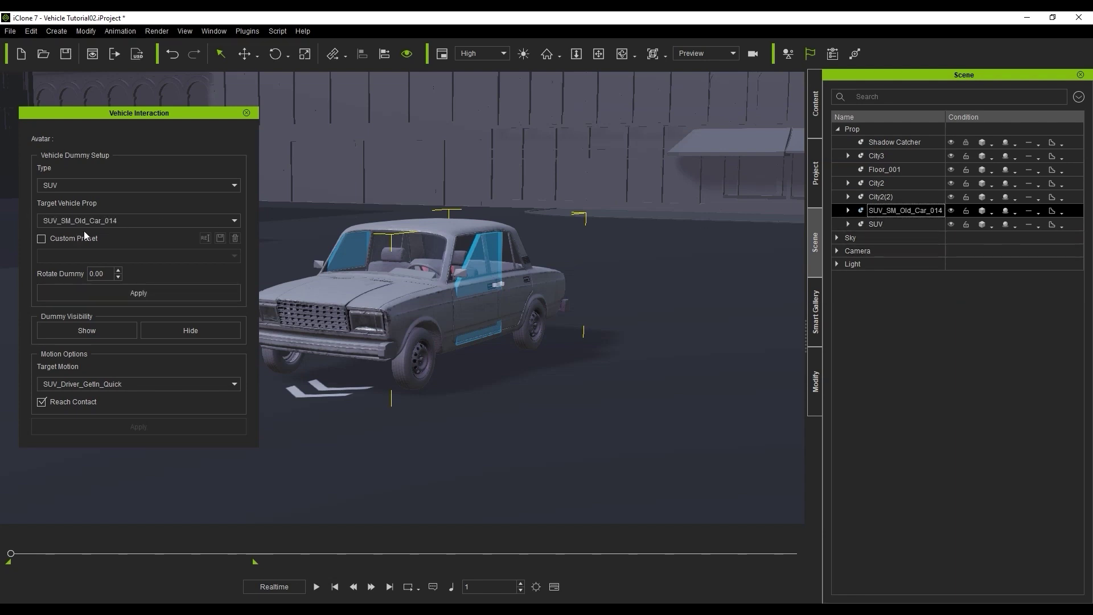
Step: Add the prefix Door_L_ to the name of the car's DoorFrontLeft part
{"action": "left_click", "coordinate": [848, 211]}
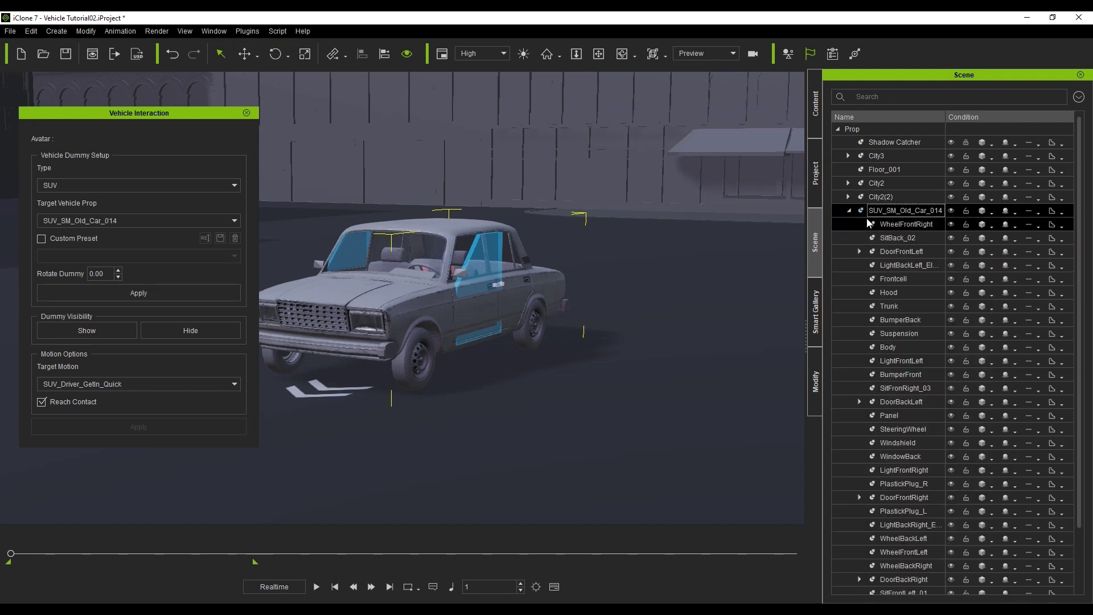
{"action": "left_click", "coordinate": [903, 251]}
{"action": "left_click", "coordinate": [901, 251]}
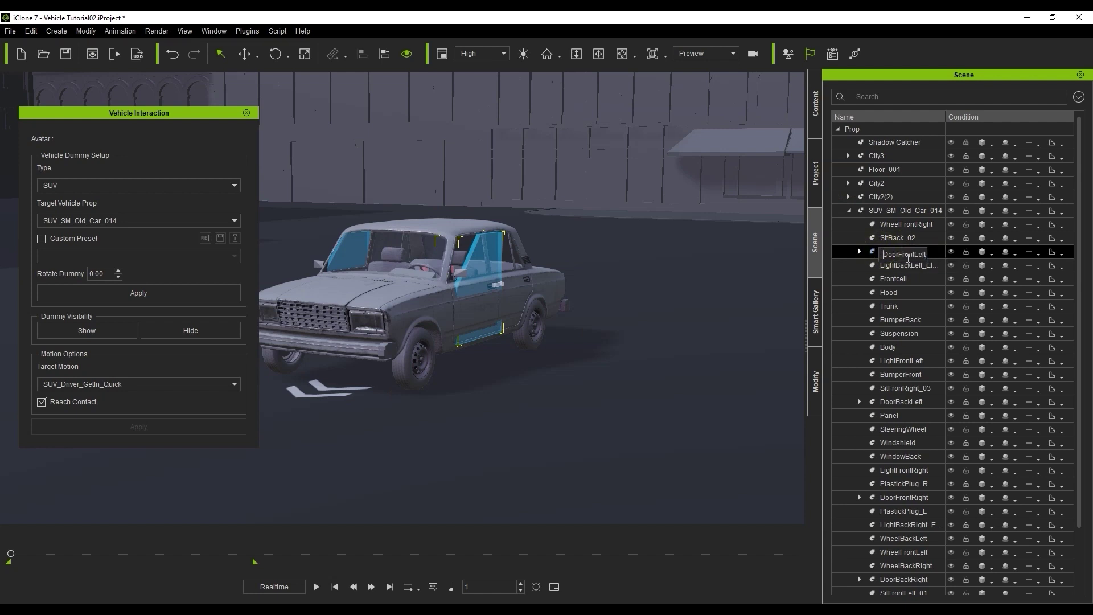
Step: Add the prefix Door_R_ to the name of the car's DoorFrontRight part
{"action": "scroll", "coordinate": [911, 342], "scroll_direction": "down", "scroll_amount": 1}
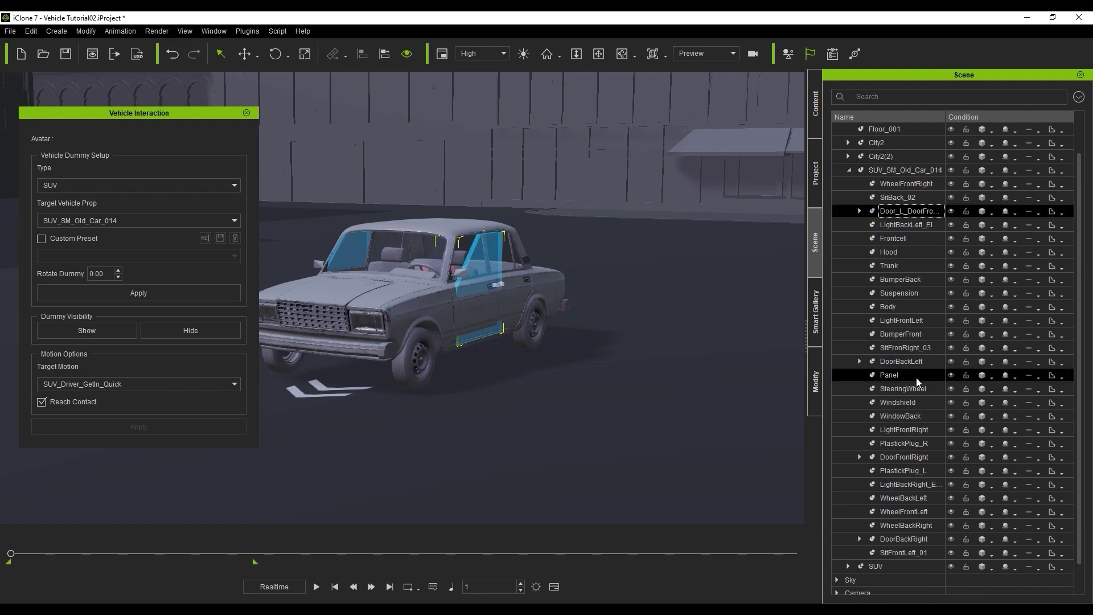
{"action": "left_click", "coordinate": [907, 455]}
{"action": "left_click", "coordinate": [907, 459]}
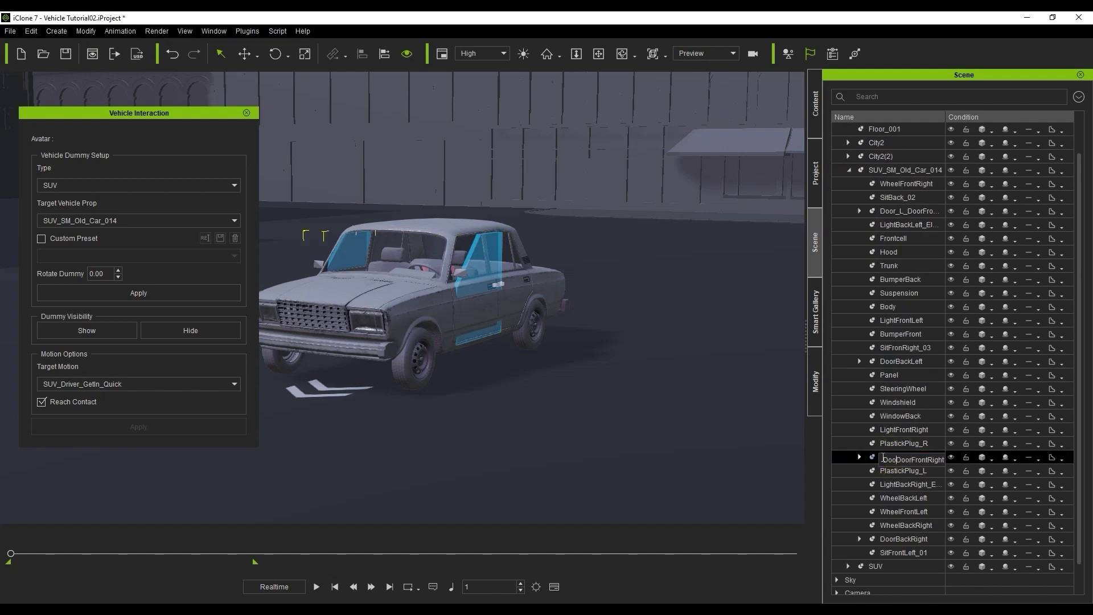
{"action": "type", "text": "Door_R_"}
{"action": "key", "text": "Return"}
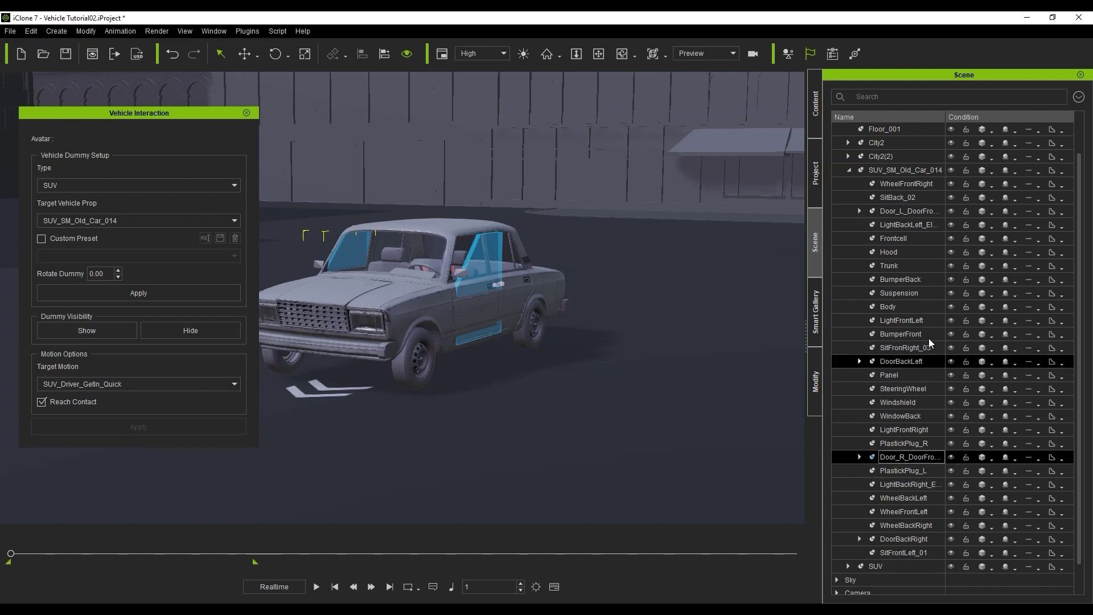
Step: Collapse the car's parts and apply the SUV dummy to the target vehicle SUV_SM_Old_Car_014
{"action": "left_click", "coordinate": [908, 211]}
{"action": "left_click", "coordinate": [849, 171]}
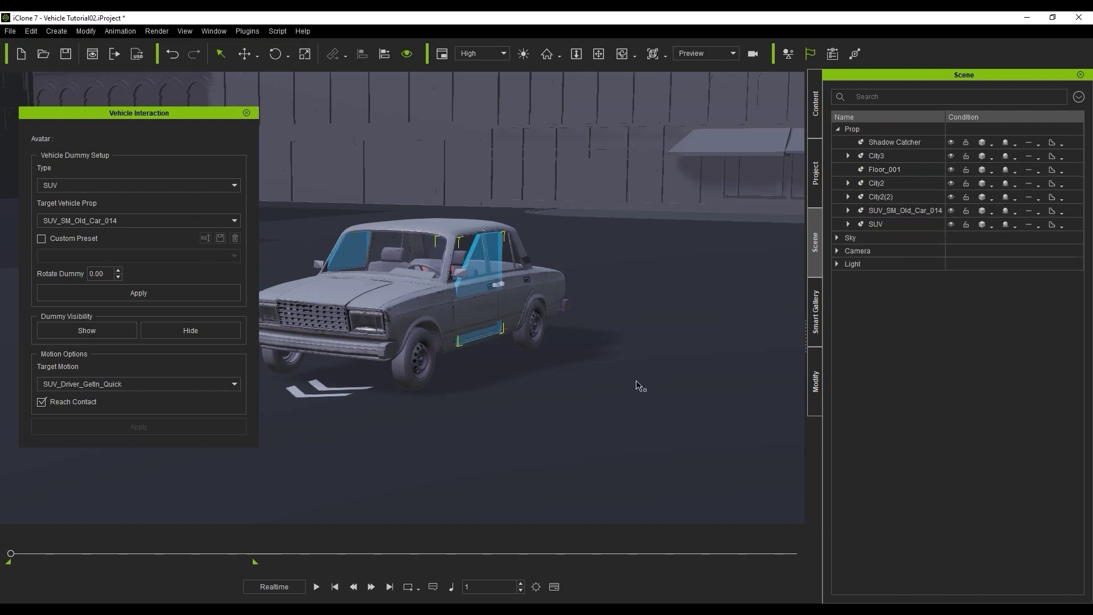
{"action": "left_click", "coordinate": [179, 293]}
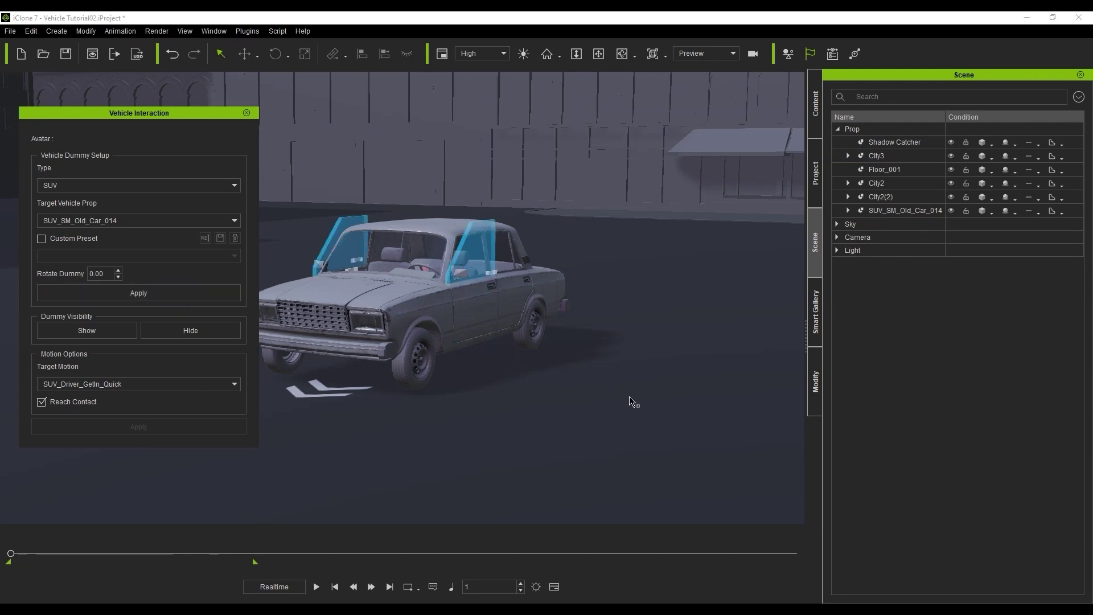
Step: Test the dummy's attachment by rotating the front left door around the vertical axis, and undo the rotation
{"action": "left_click", "coordinate": [494, 246]}
{"action": "key", "text": "e"}
{"action": "left_click_drag", "start_coordinate": [501, 299], "coordinate": [540, 309]}
{"action": "key", "text": "ctrl+z"}
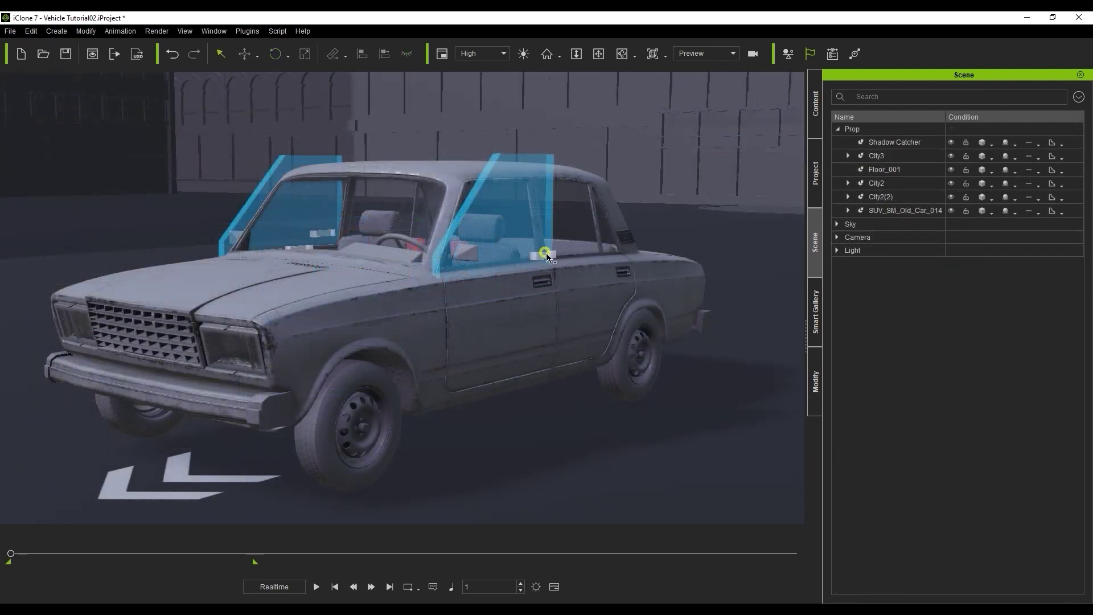
Step: Move the outer doorknob dummies on Door_L and Door_R to line up with the car's front door handles
{"action": "left_click", "coordinate": [545, 253]}
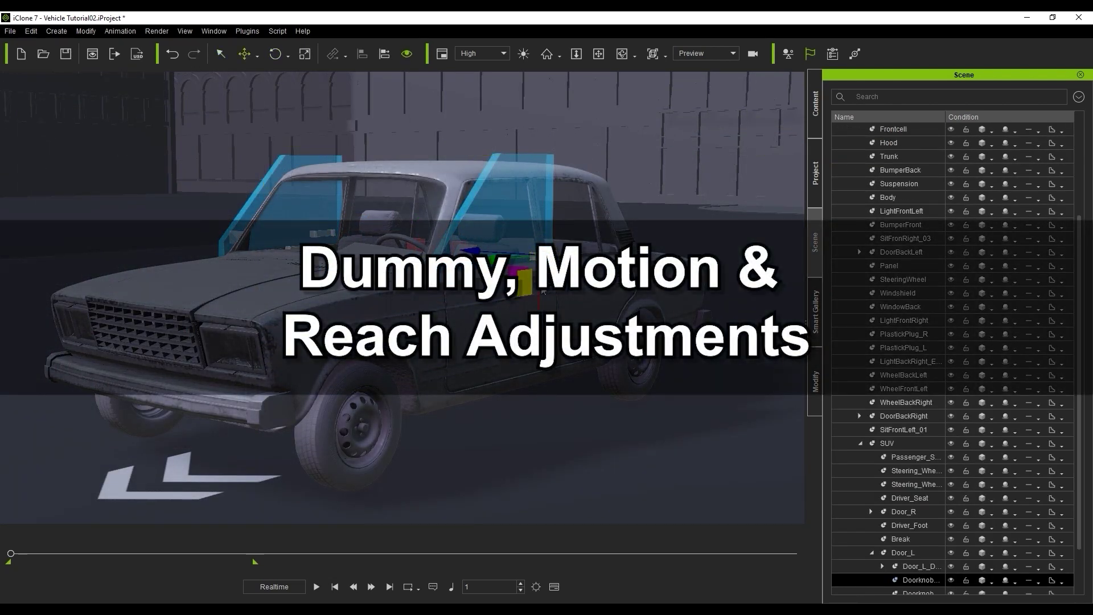
{"action": "left_click_drag", "start_coordinate": [518, 272], "coordinate": [549, 222]}
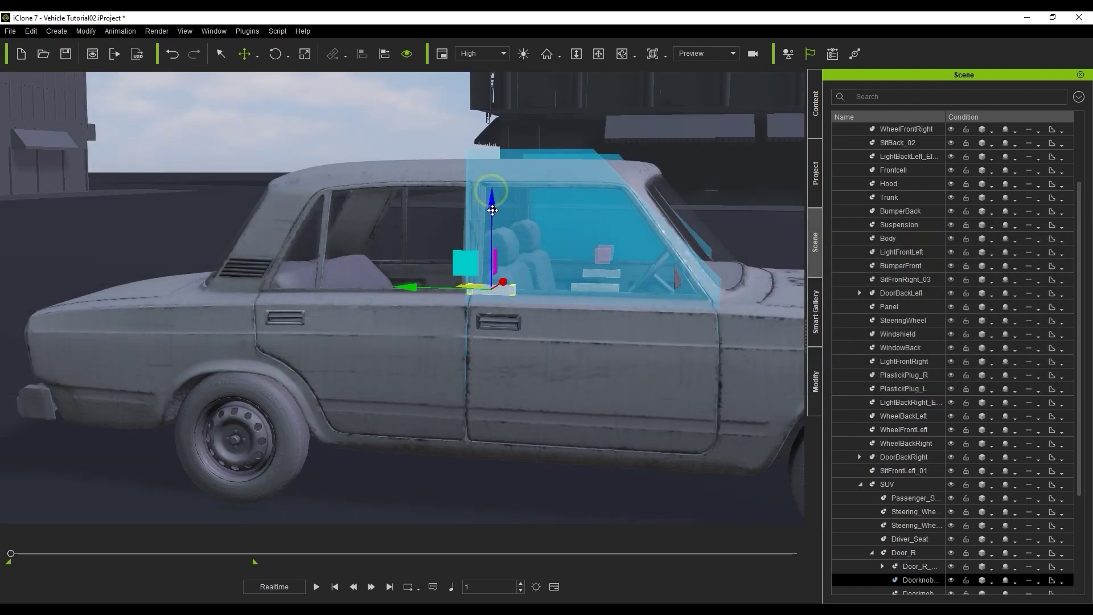
{"action": "left_click_drag", "start_coordinate": [492, 210], "coordinate": [493, 239]}
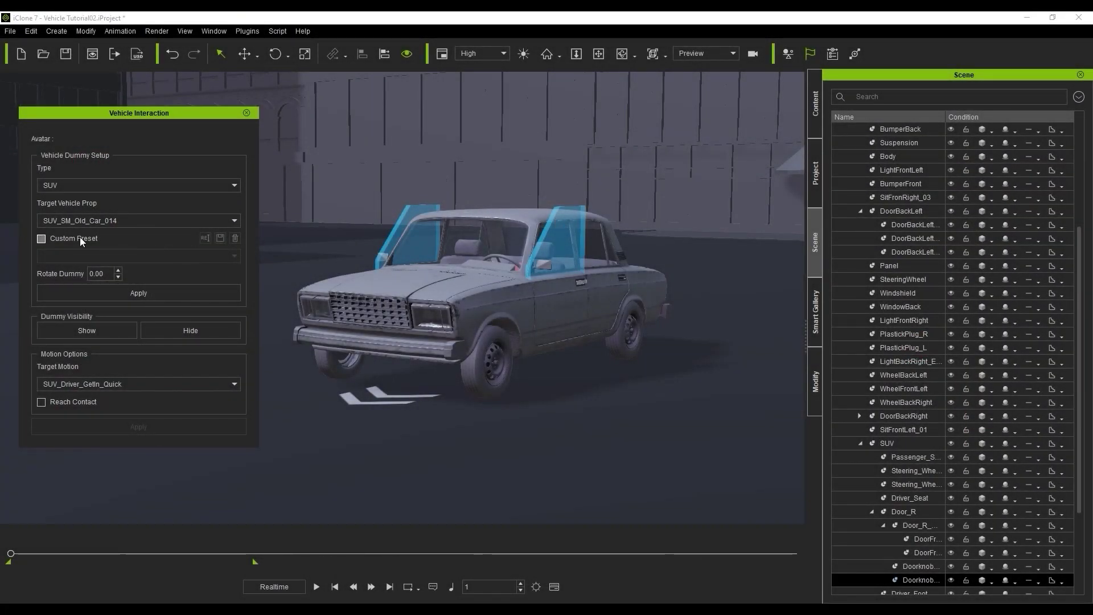
Step: Enable custom presets for the SUV dummy setup, and open the preset naming dialog and cancel it without saving
{"action": "left_click", "coordinate": [86, 239]}
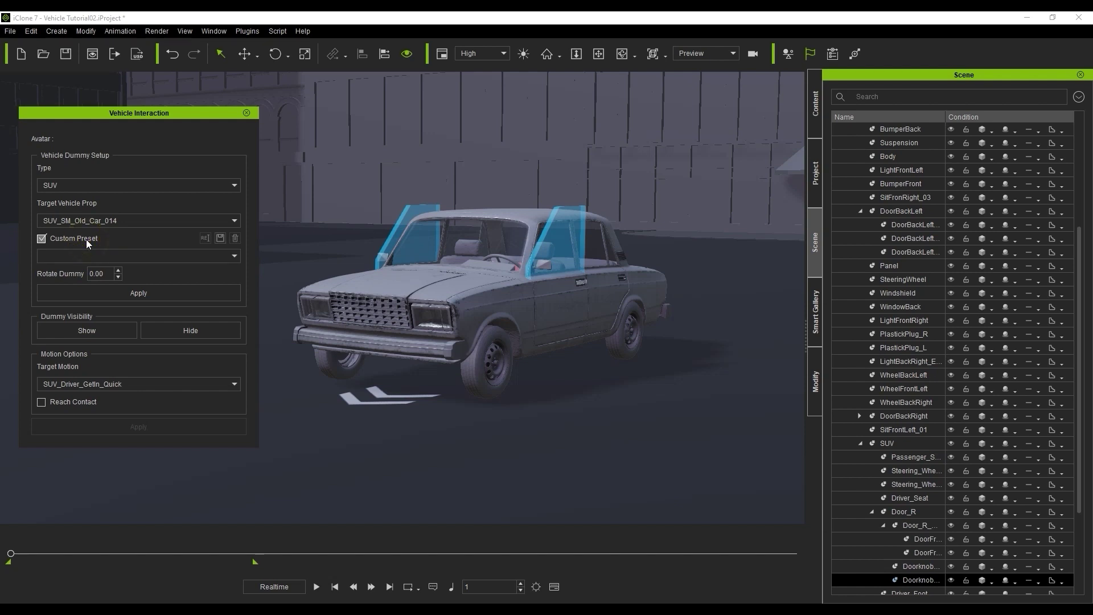
{"action": "left_click", "coordinate": [220, 238]}
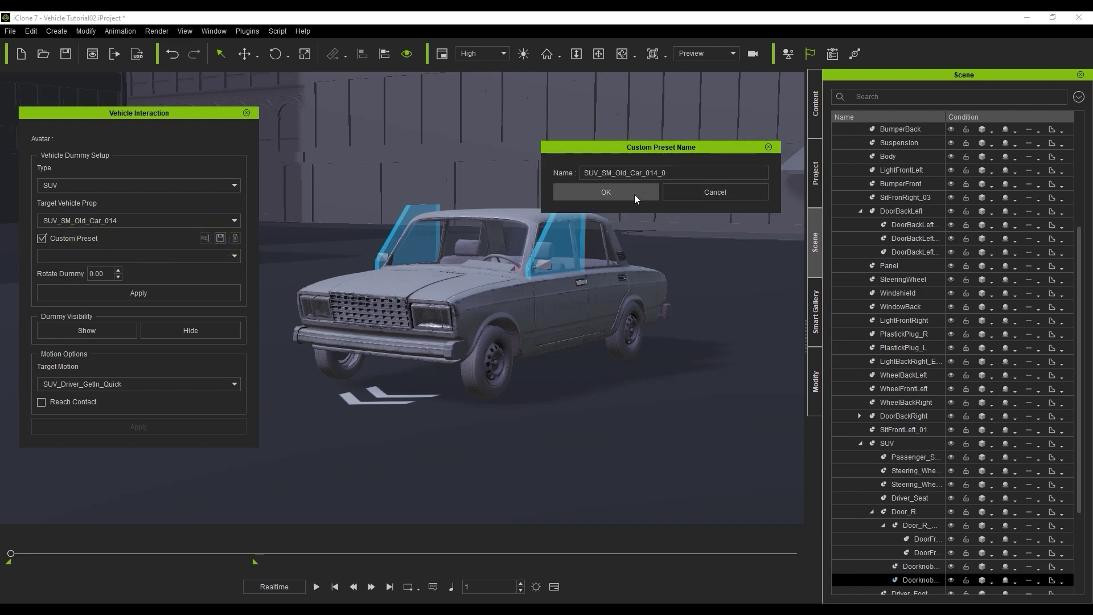
{"action": "left_click", "coordinate": [675, 193]}
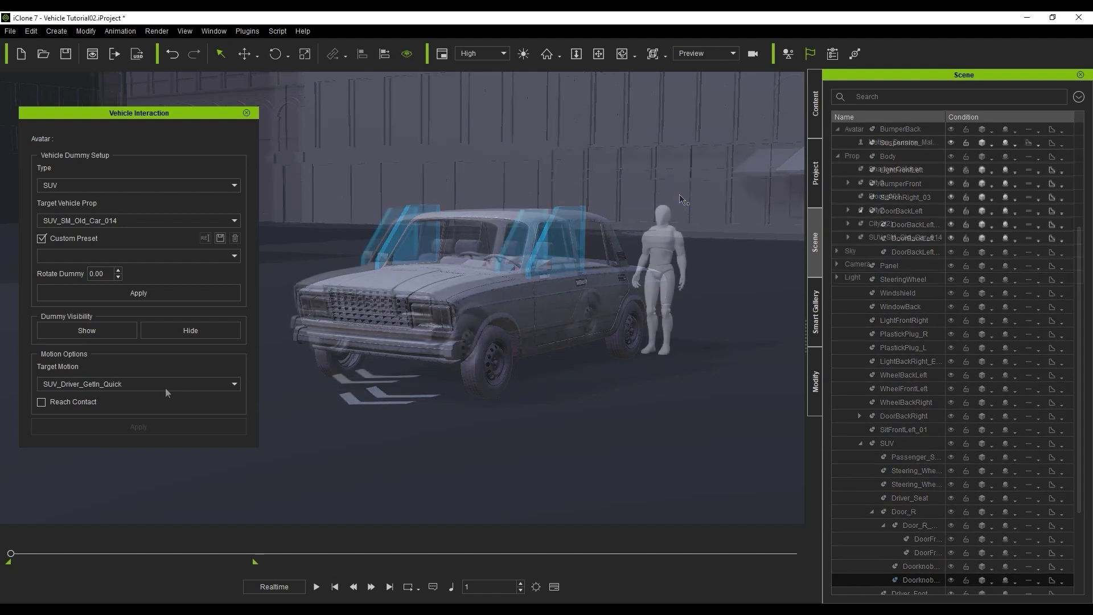
Step: Apply the SUV_Driver_GetIn_Calm motion to the Motion_Dummy_Male avatar and play it back
{"action": "left_click", "coordinate": [666, 247]}
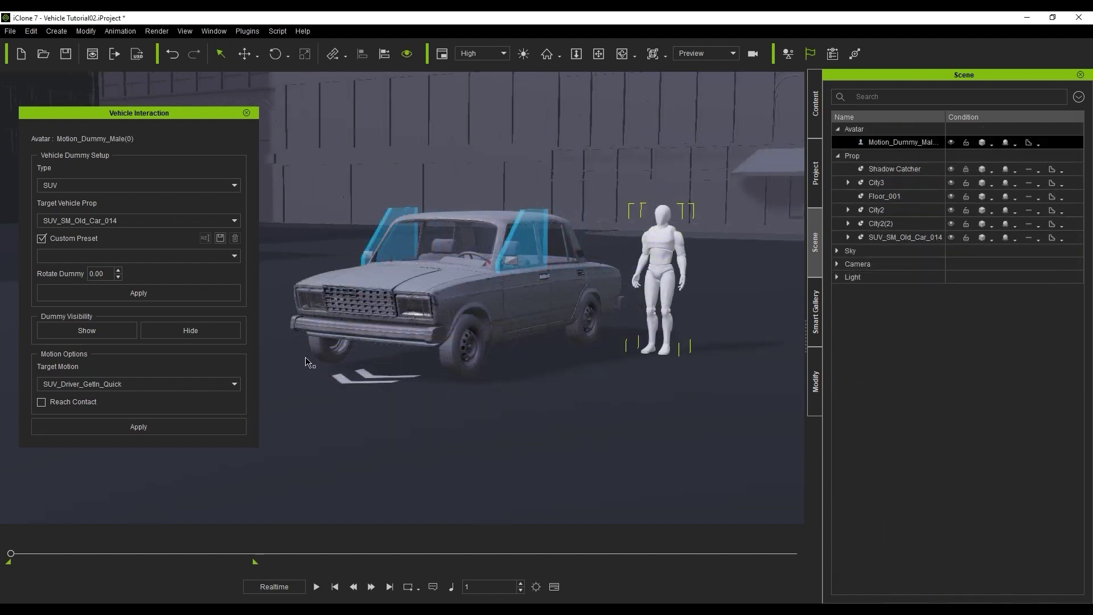
{"action": "left_click", "coordinate": [219, 385]}
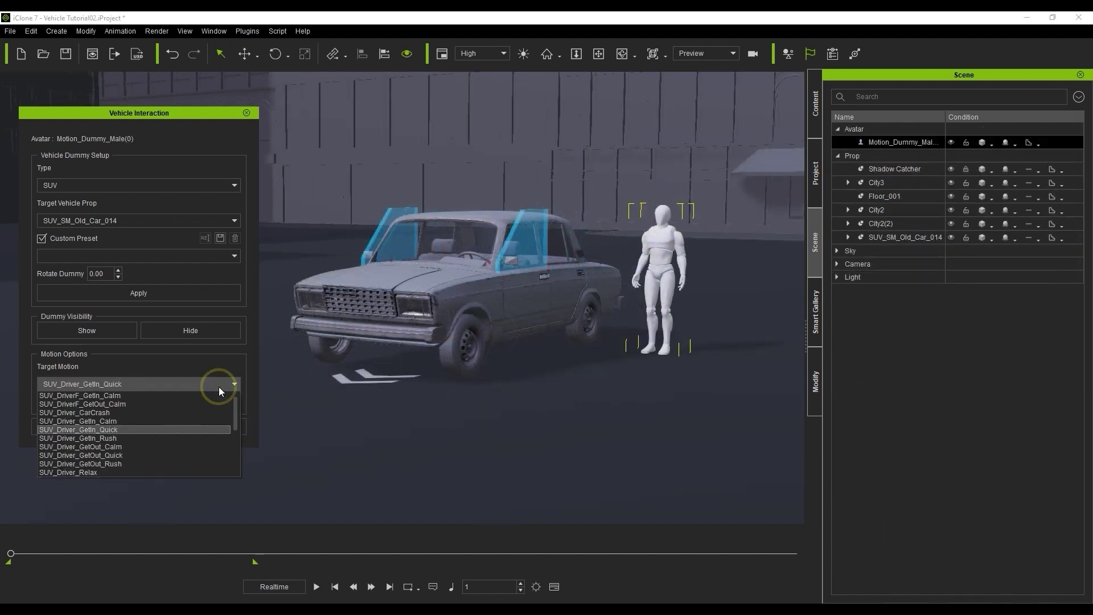
{"action": "left_click", "coordinate": [192, 417]}
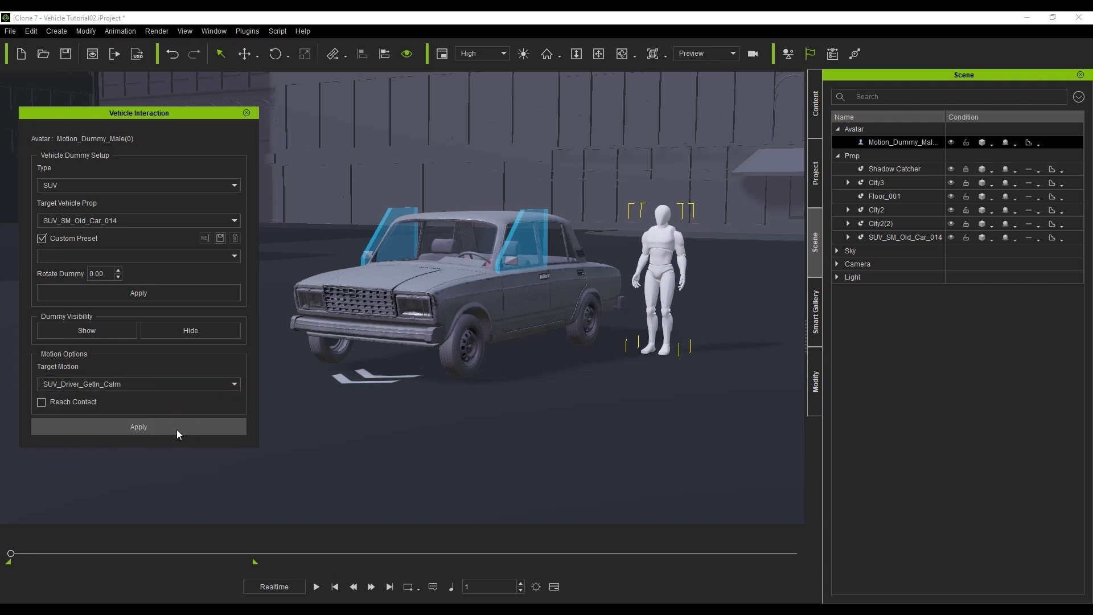
{"action": "left_click", "coordinate": [182, 429]}
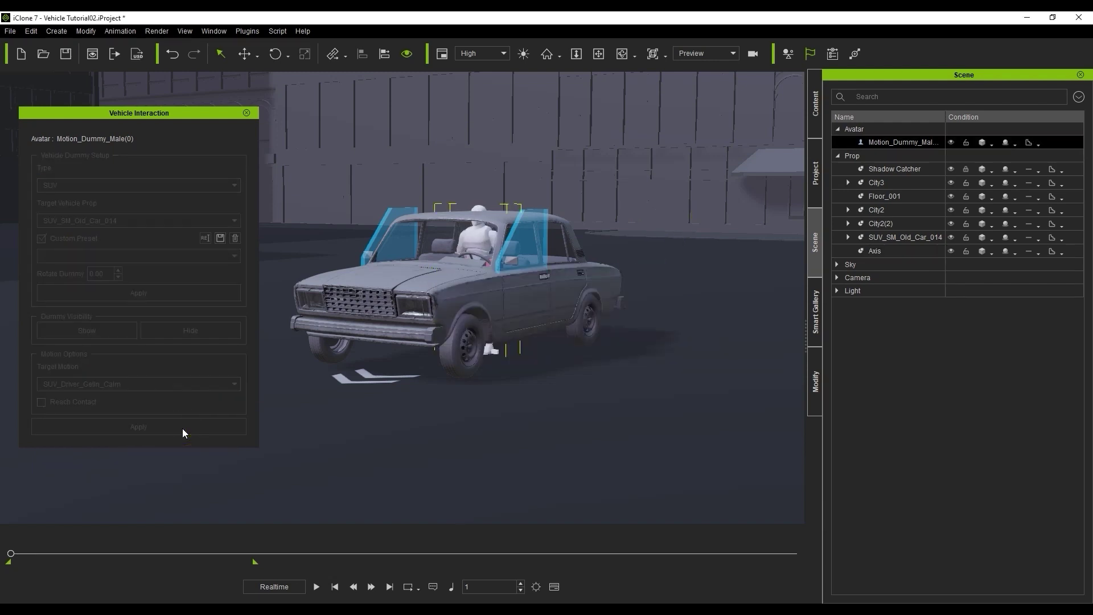
{"action": "left_click", "coordinate": [316, 587]}
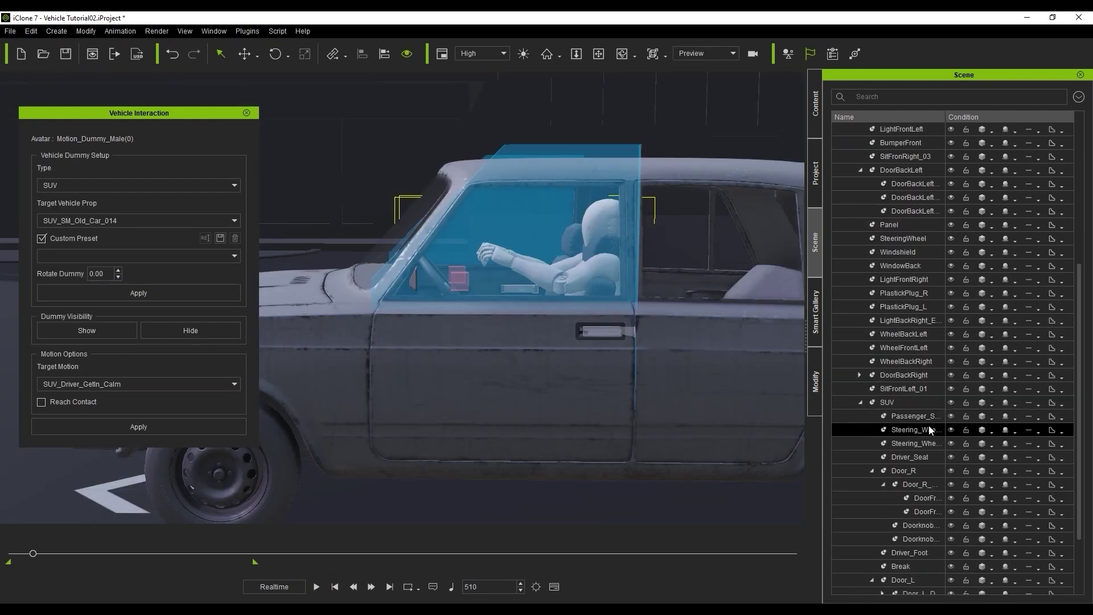
Step: Hide the SUV dummy's Door_L group and preview the avatar's seated pose at the end of the motion
{"action": "left_click", "coordinate": [907, 462]}
{"action": "left_click", "coordinate": [955, 497]}
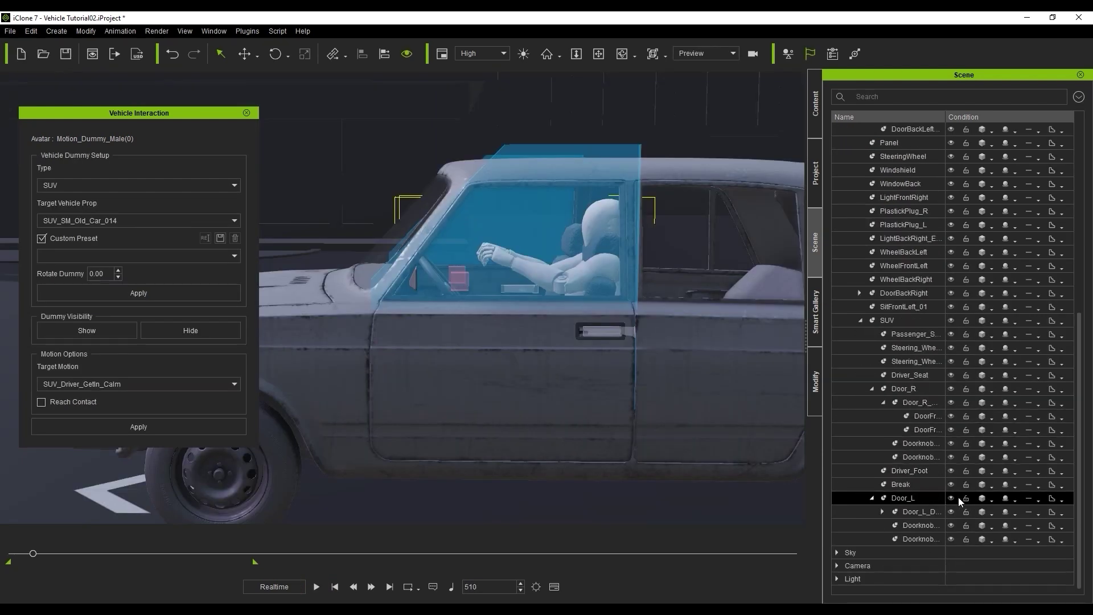
{"action": "left_click", "coordinate": [951, 498]}
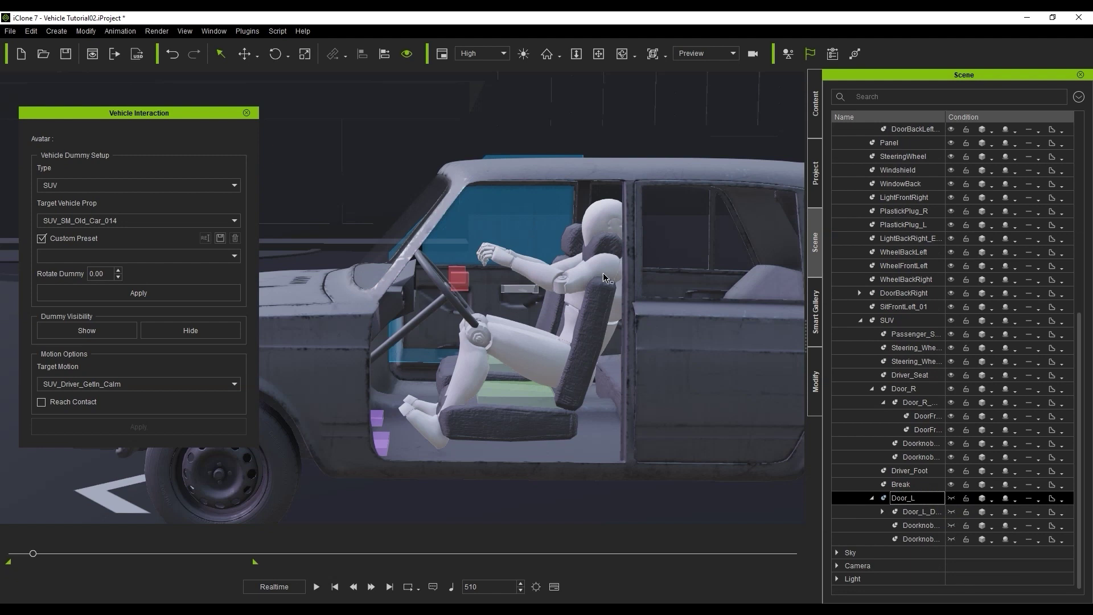
{"action": "key", "text": "space"}
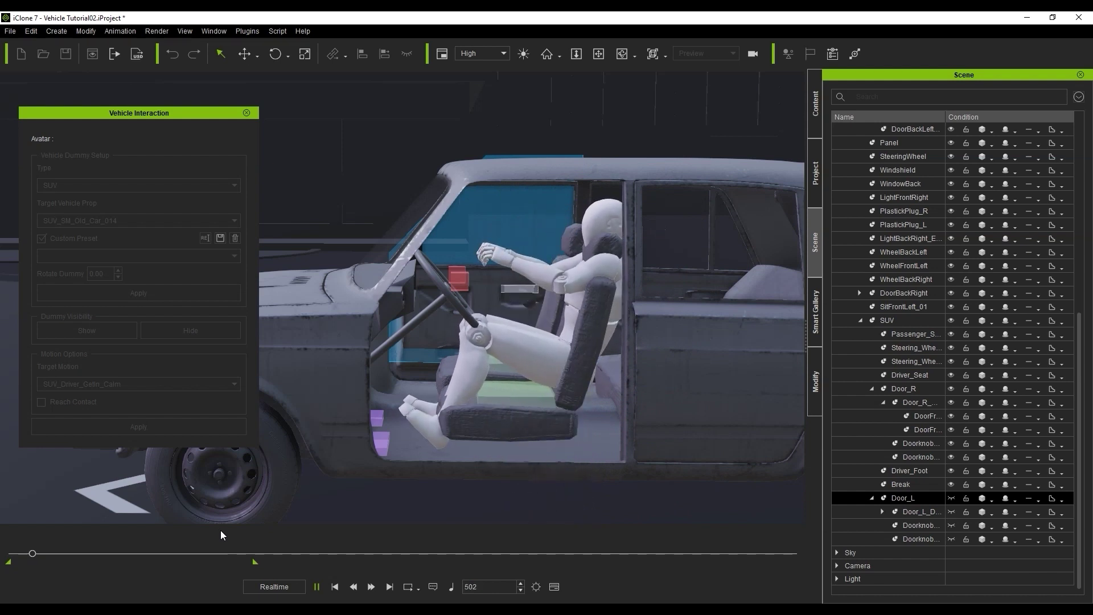
{"action": "mouse_move", "coordinate": [33, 553]}
{"action": "left_mouse_down"}
{"action": "mouse_move", "coordinate": [5, 556]}
{"action": "mouse_move", "coordinate": [40, 555]}
{"action": "mouse_move", "coordinate": [31, 553]}
{"action": "left_mouse_up"}
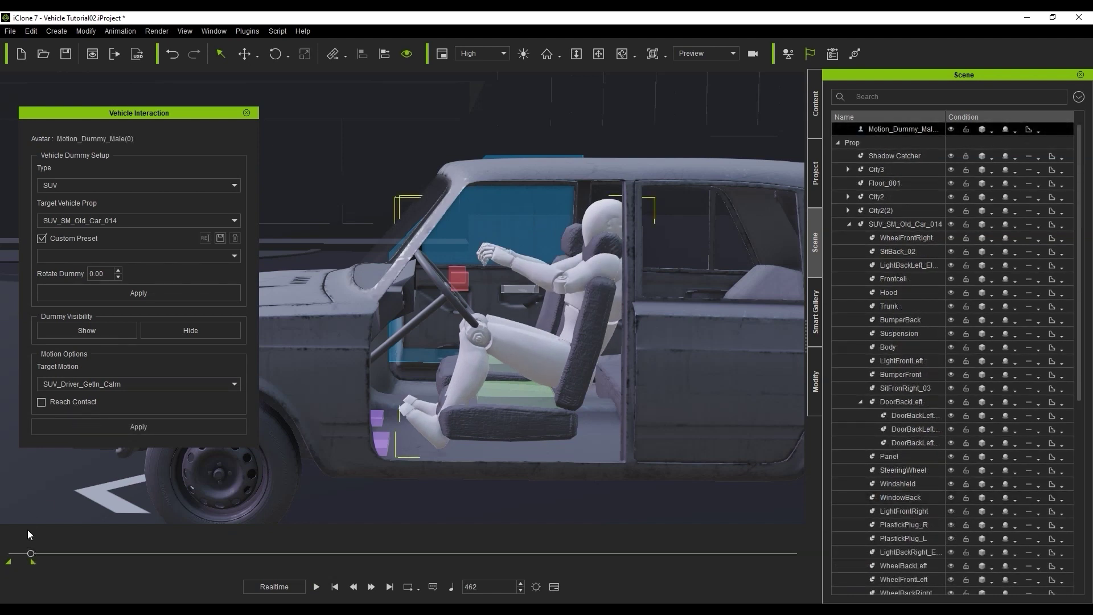
Step: Return to frame 1 and reapply the SUV_Driver_GetIn_Calm motion with Reach Contact enabled
{"action": "left_click_drag", "start_coordinate": [31, 553], "coordinate": [6, 554]}
{"action": "left_click", "coordinate": [42, 402]}
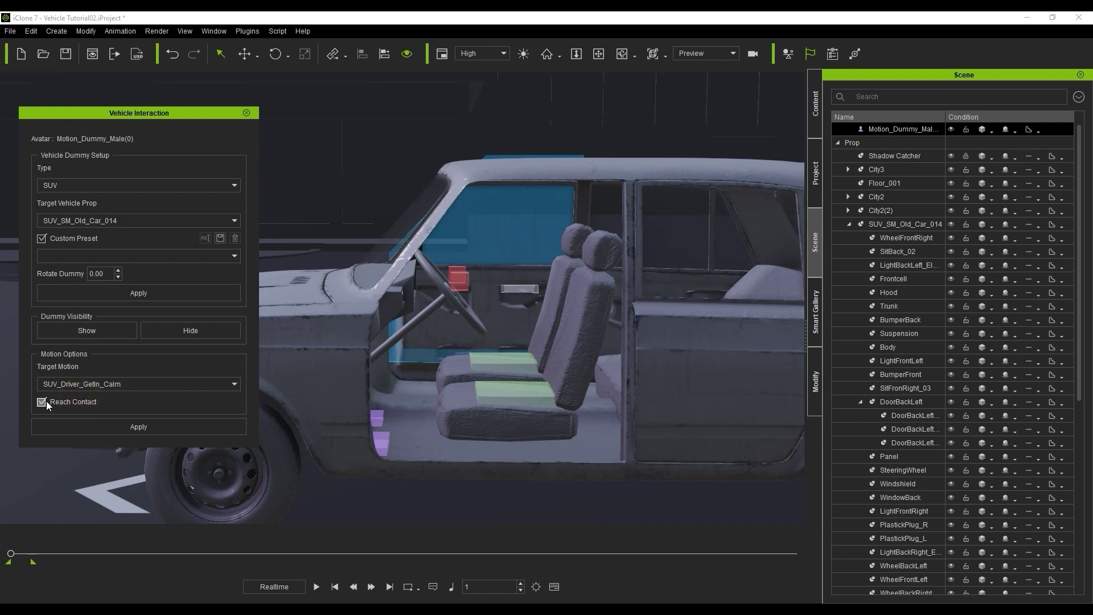
{"action": "left_click", "coordinate": [203, 426]}
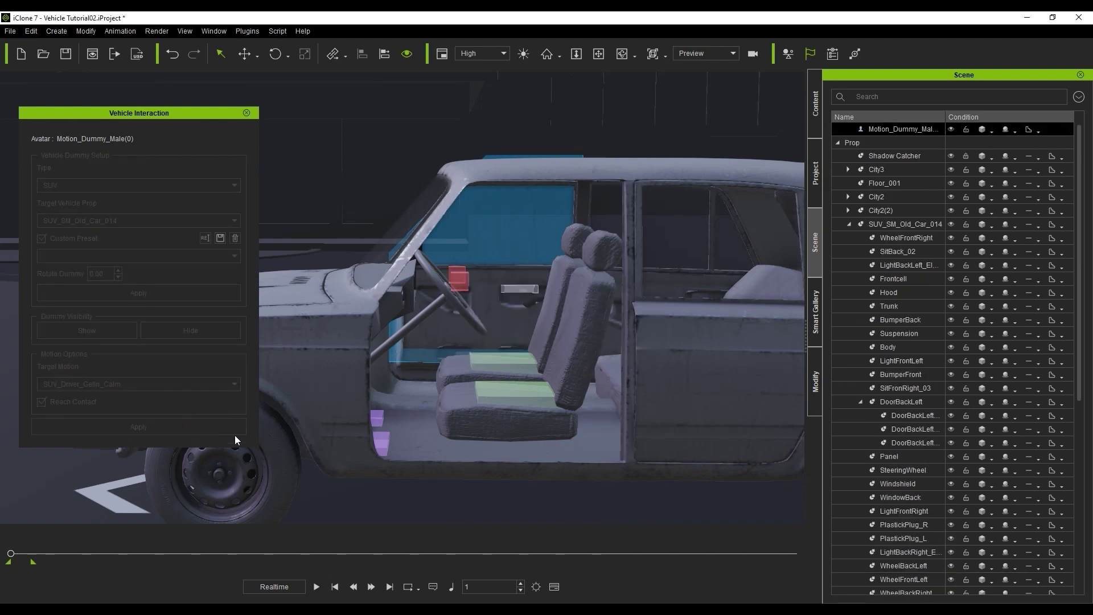
Step: Play back the get-in motion with its reach contacts, pause it, and return to frame 1
{"action": "left_click", "coordinate": [317, 586]}
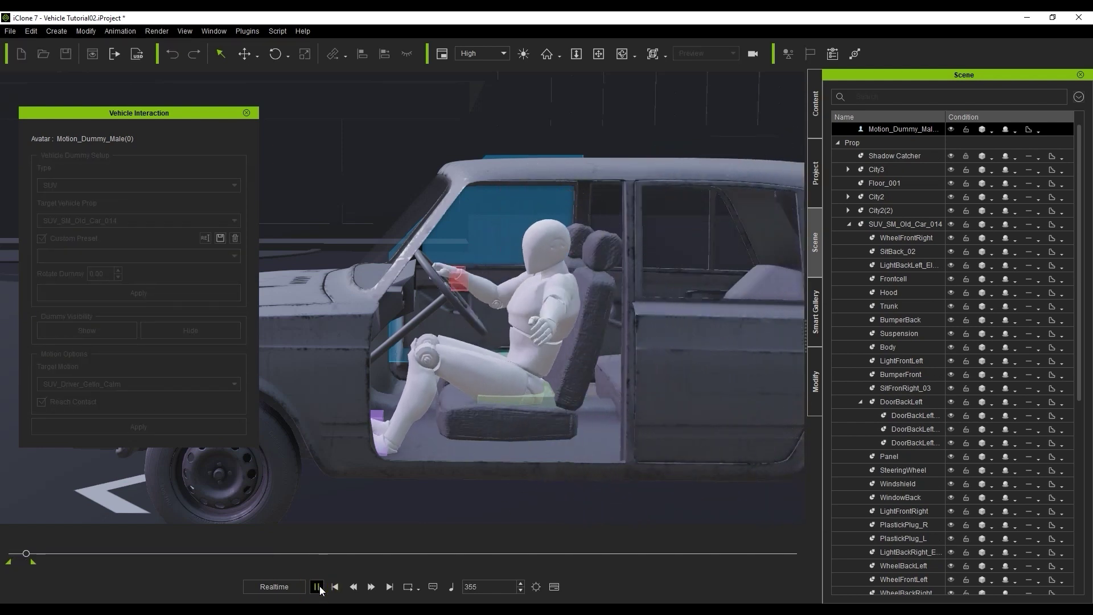
{"action": "key", "text": "space"}
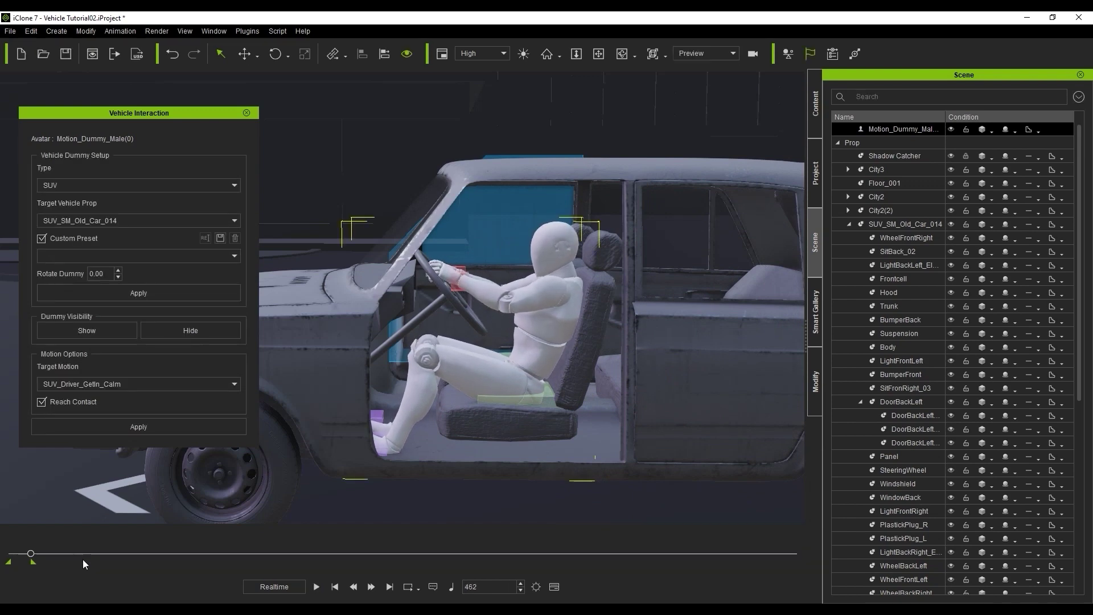
{"action": "left_click_drag", "start_coordinate": [32, 555], "coordinate": [6, 551]}
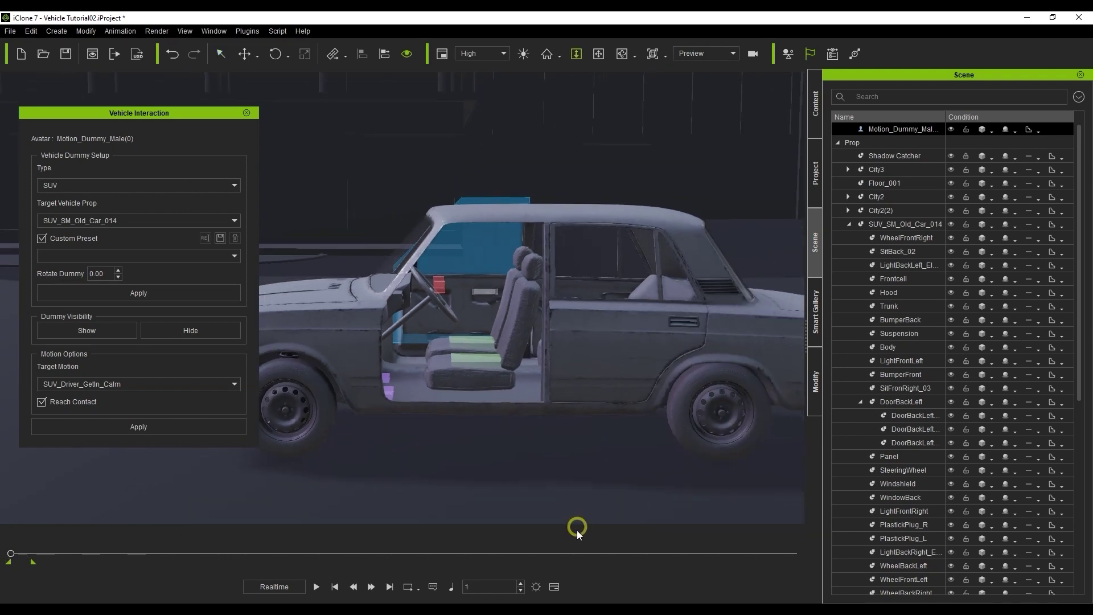
Step: Show the Timeline with the avatar's Reach track and expand it to reveal the hip, hand and foot reach tracks
{"action": "left_click", "coordinate": [554, 586]}
{"action": "left_click", "coordinate": [96, 510]}
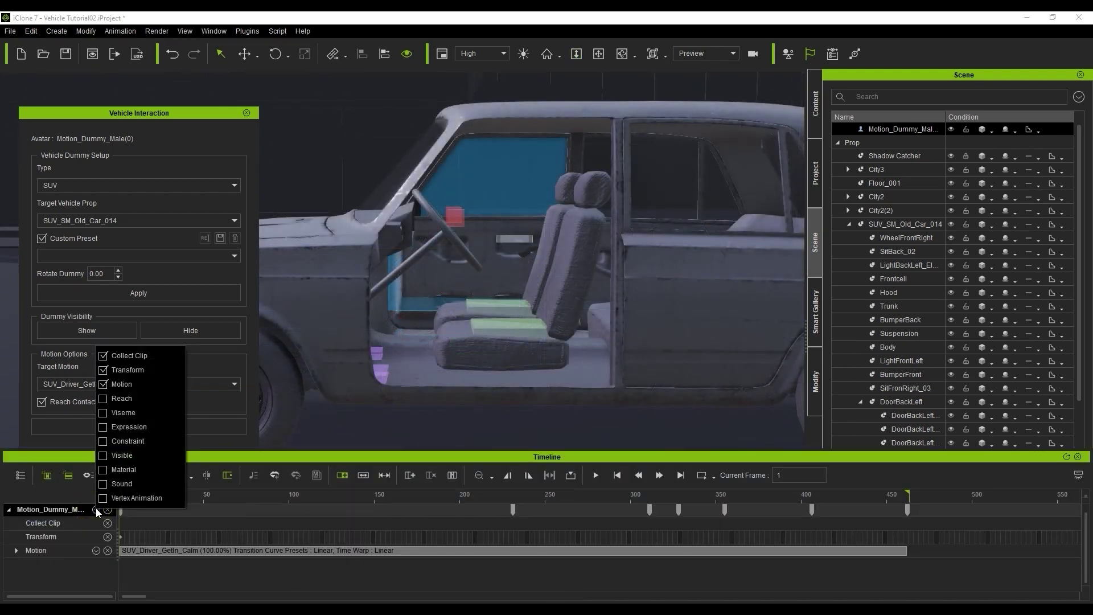
{"action": "left_click", "coordinate": [121, 399]}
{"action": "left_click", "coordinate": [16, 564]}
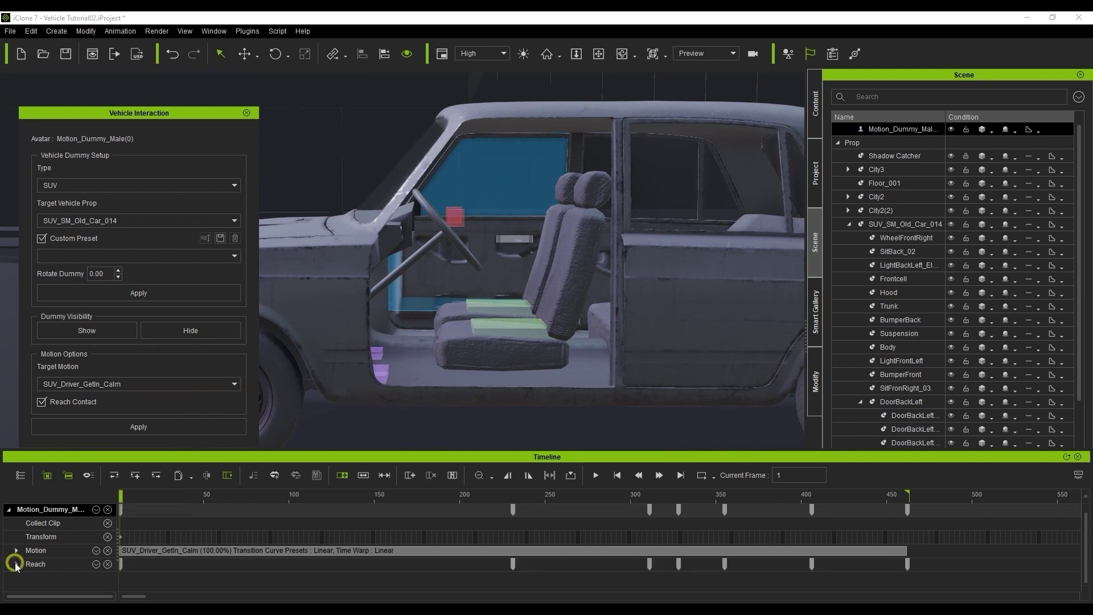
{"action": "left_click", "coordinate": [16, 564]}
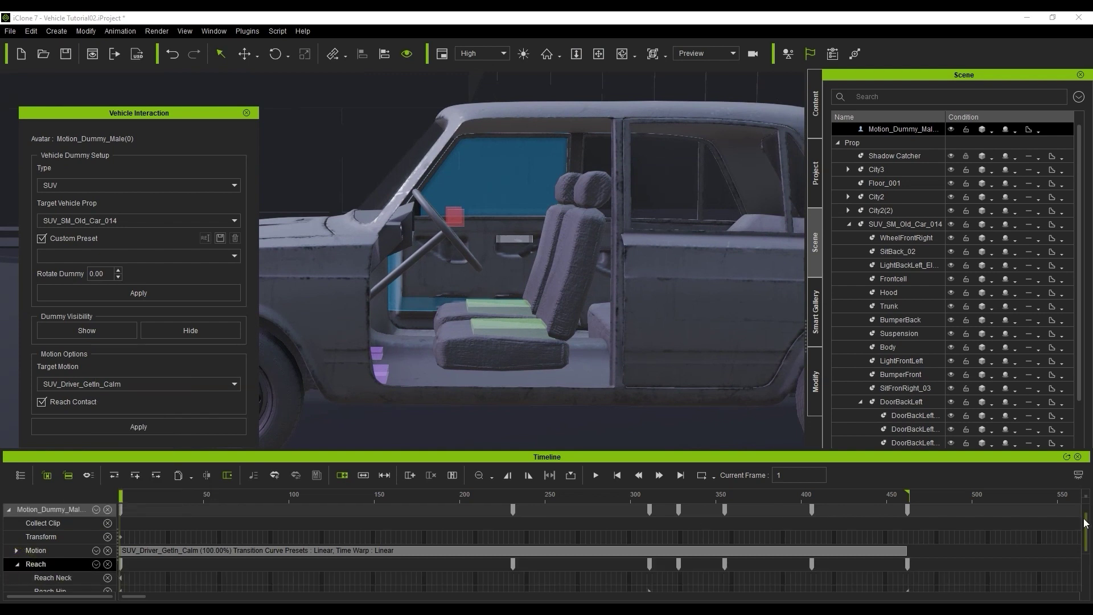
{"action": "left_click_drag", "start_coordinate": [1085, 524], "coordinate": [1085, 556]}
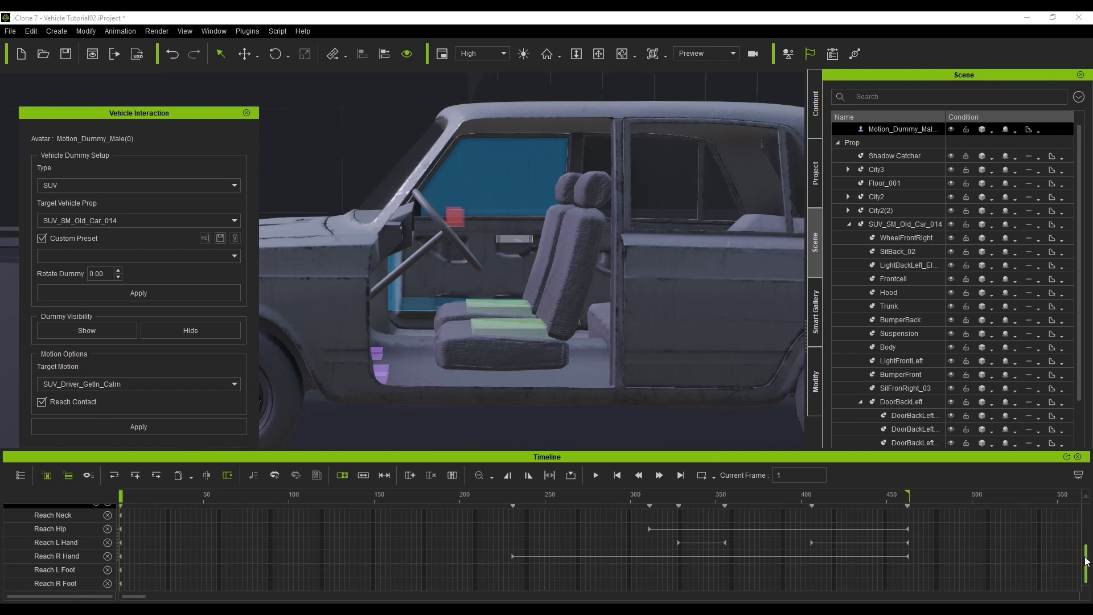
Step: Examine the avatar's pose at frame 272 and at the Reach Hip key on frame 312
{"action": "left_click_drag", "start_coordinate": [540, 500], "coordinate": [581, 514]}
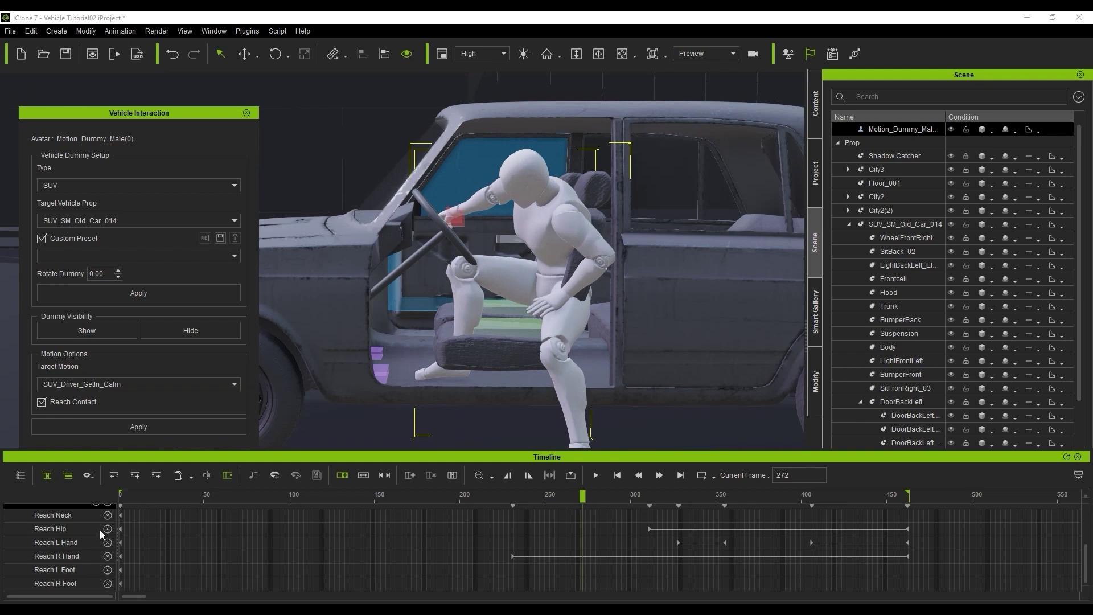
{"action": "left_click", "coordinate": [651, 528]}
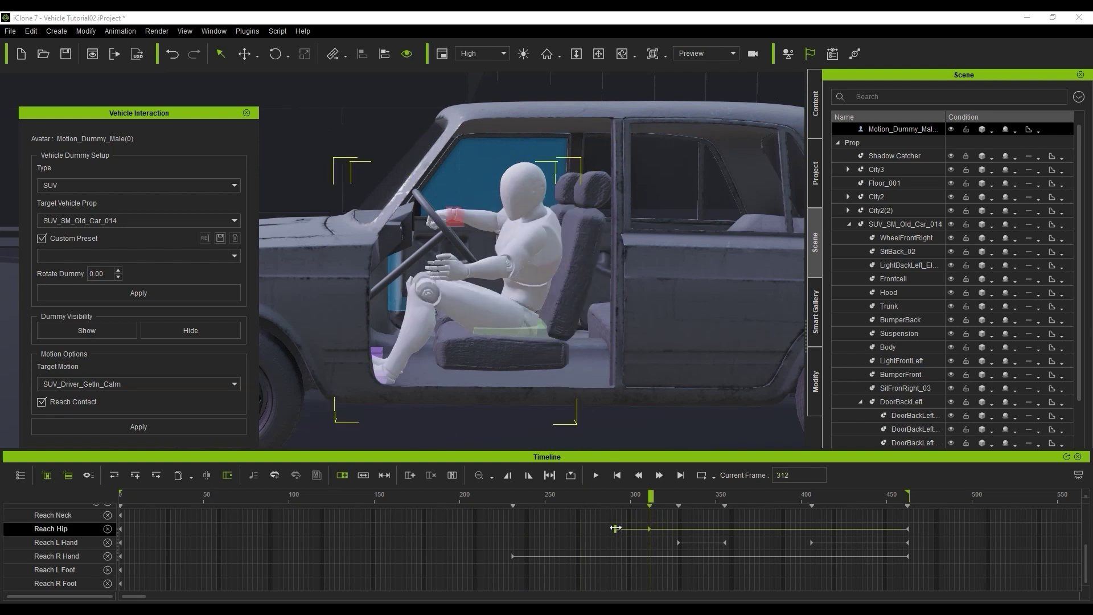
{"action": "left_click_drag", "start_coordinate": [647, 528], "coordinate": [641, 504]}
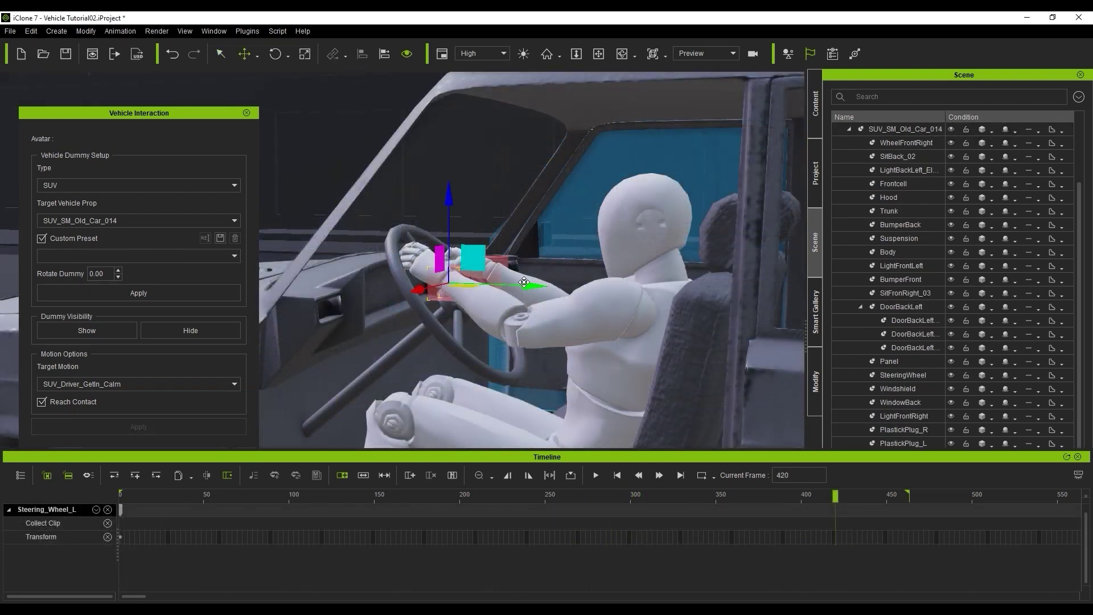
Step: Reposition the Steering_Wheel_L and Steering_Wheel_R dummies at frame 420 so the avatar's hands meet the steering wheel
{"action": "left_click_drag", "start_coordinate": [524, 282], "coordinate": [515, 284]}
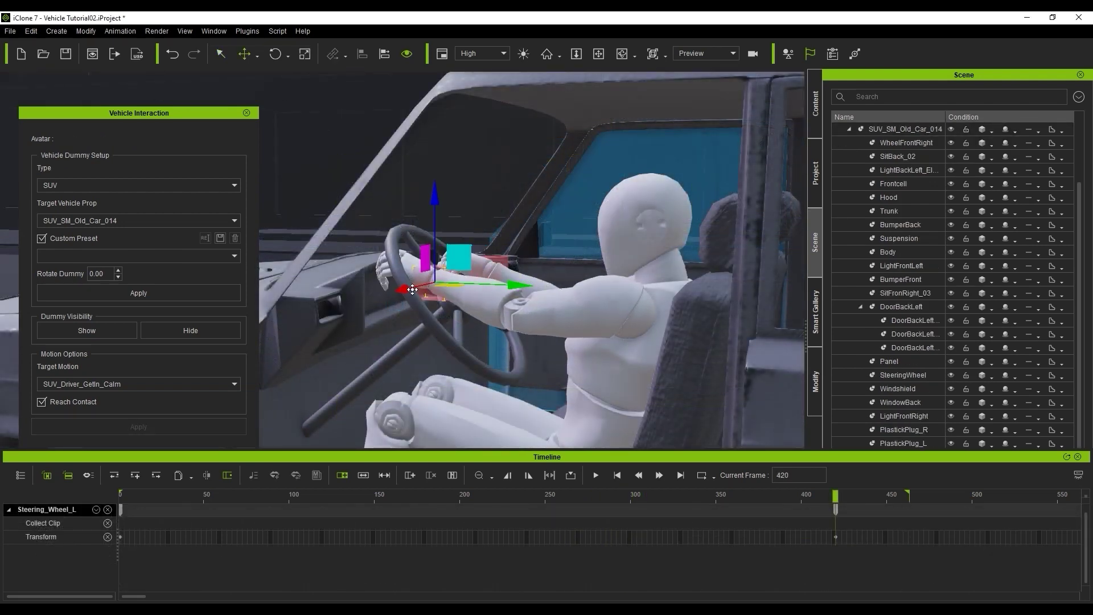
{"action": "left_click_drag", "start_coordinate": [411, 290], "coordinate": [406, 293]}
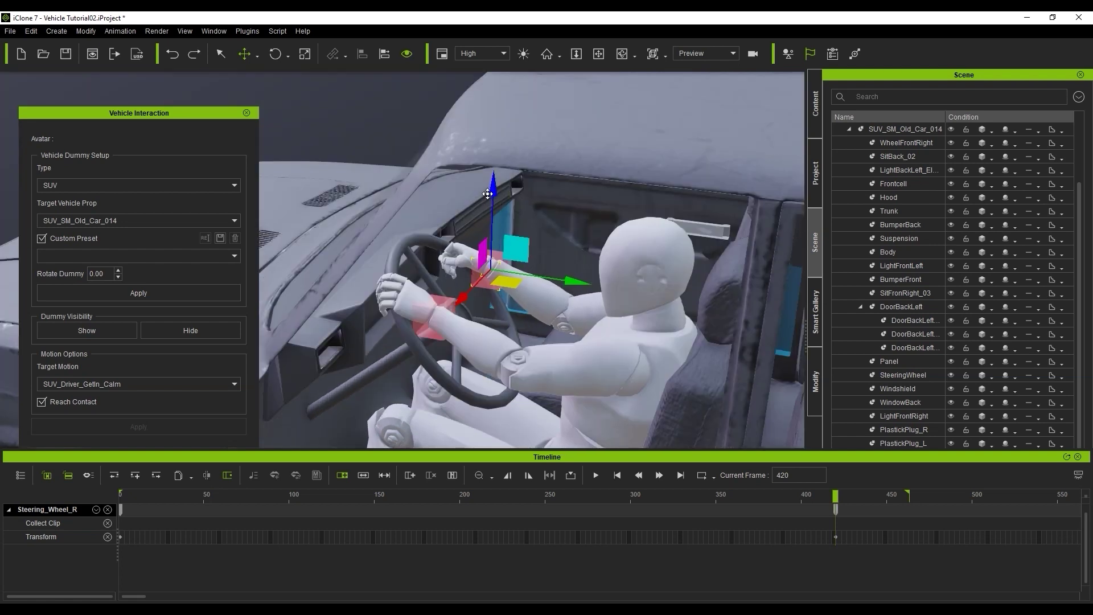
{"action": "left_click_drag", "start_coordinate": [567, 270], "coordinate": [558, 269]}
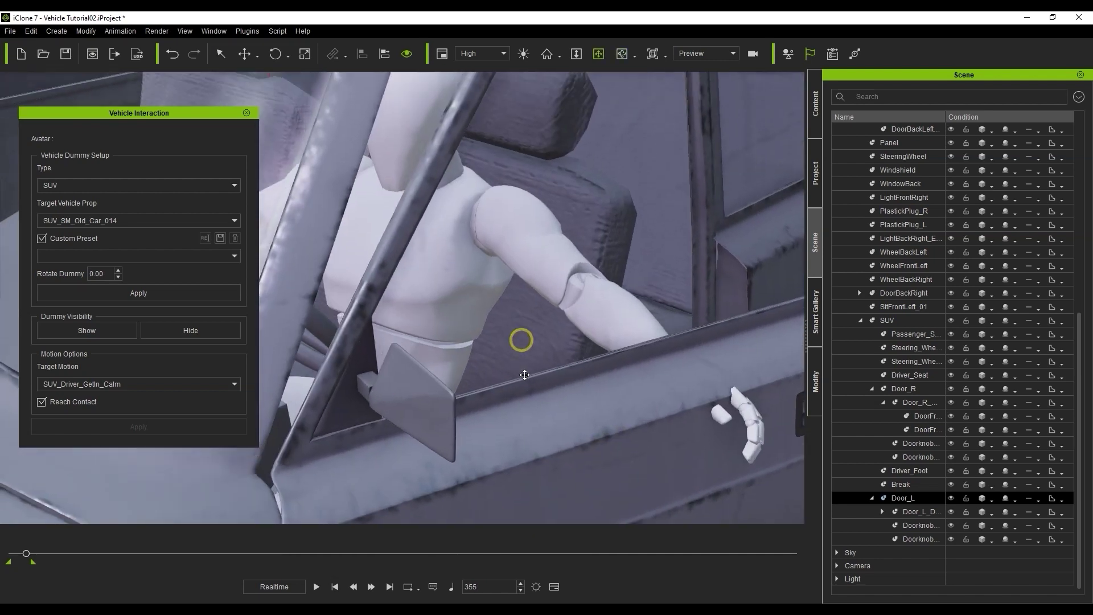
Step: Close the Vehicle Interaction settings and move Door_L's inner doorknob dummy sideways to fit the door's inner panel
{"action": "left_click", "coordinate": [247, 113]}
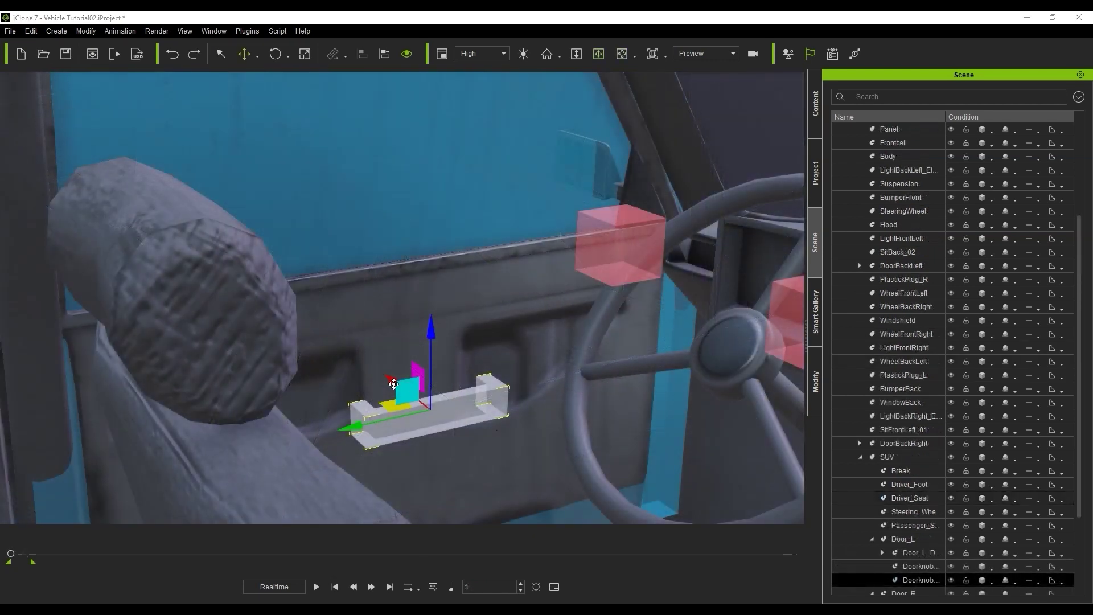
{"action": "left_click_drag", "start_coordinate": [393, 383], "coordinate": [363, 376]}
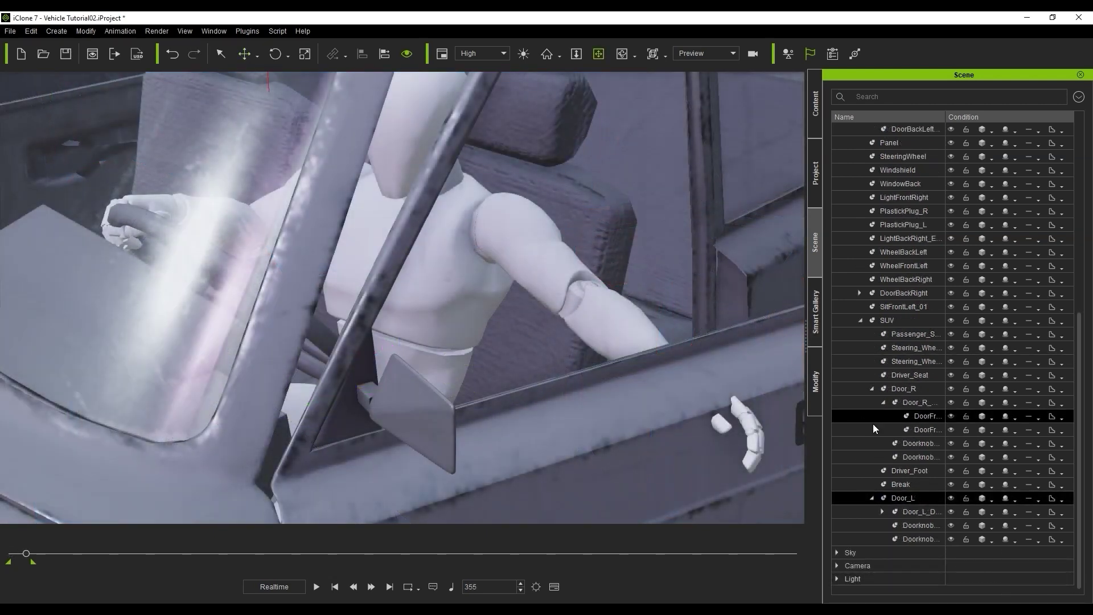
Step: Rotate the avatar's left elbow and left hand at frame 355 in Edit Motion Layer to fit the arm to the door
{"action": "left_click", "coordinate": [891, 414]}
{"action": "left_click", "coordinate": [905, 142]}
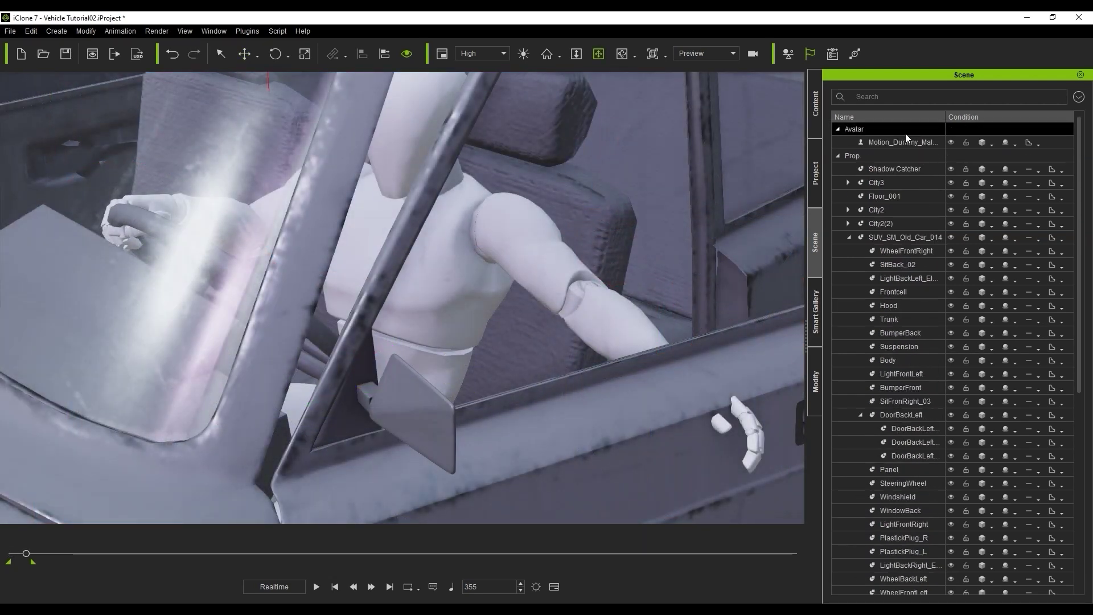
{"action": "left_click", "coordinate": [119, 31]}
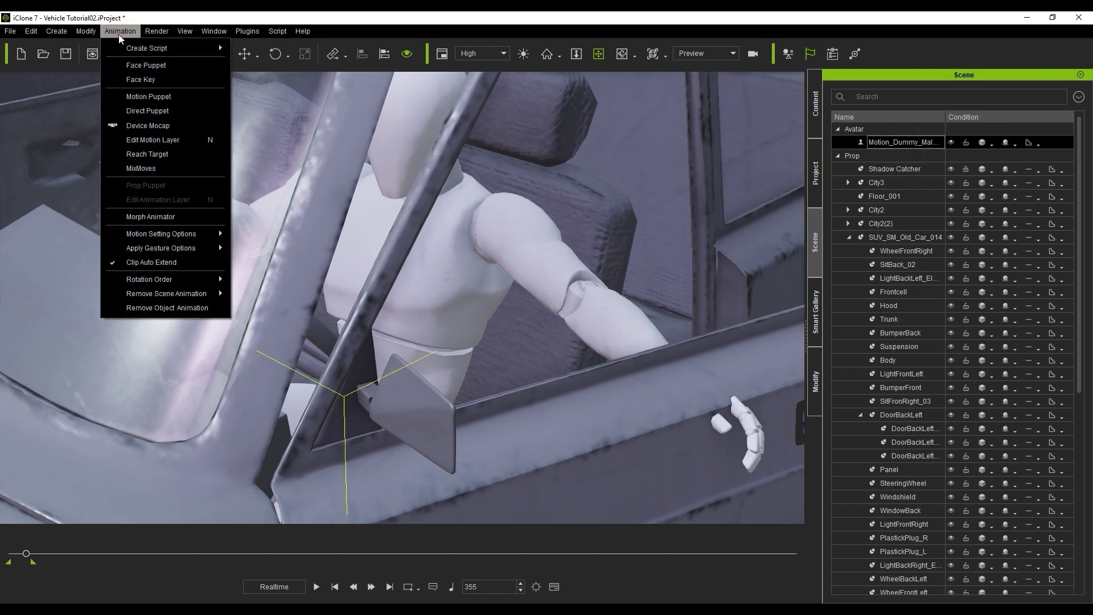
{"action": "left_click", "coordinate": [153, 140]}
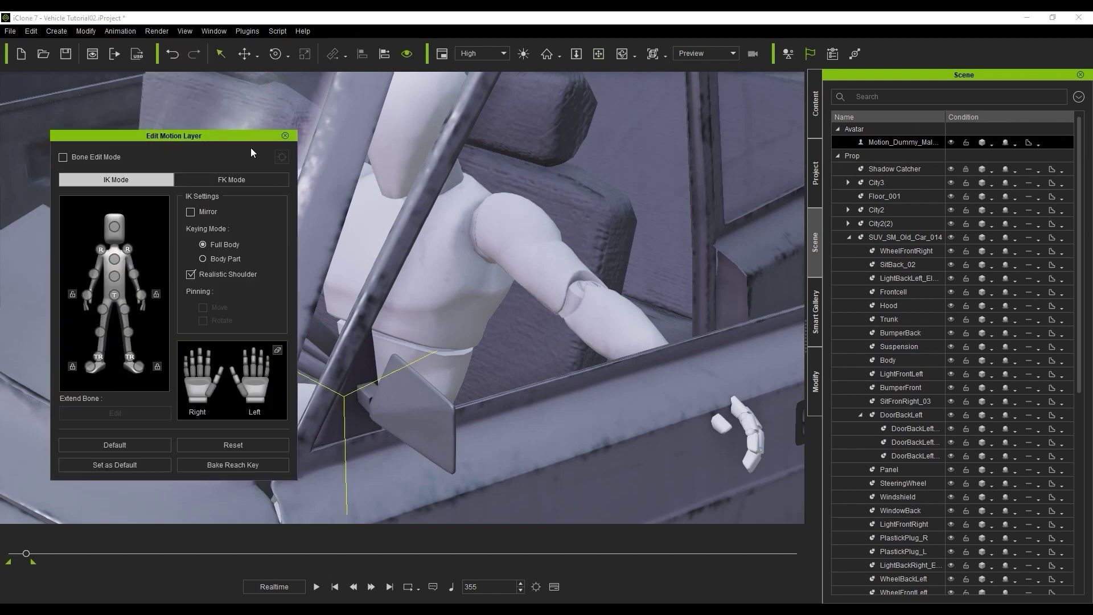
{"action": "left_click", "coordinate": [135, 273]}
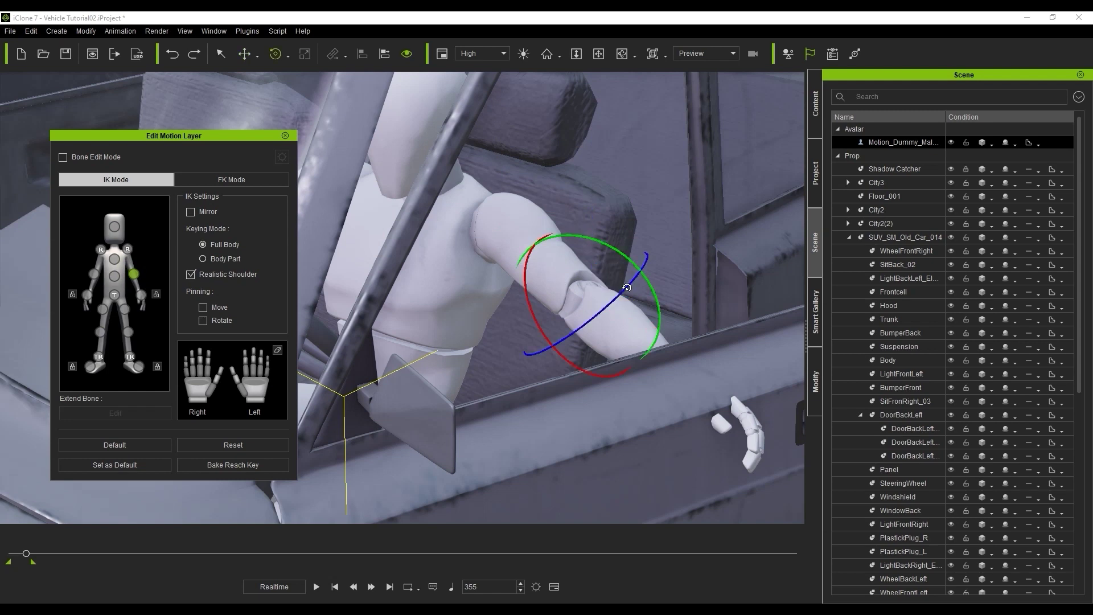
{"action": "left_click_drag", "start_coordinate": [627, 287], "coordinate": [540, 319]}
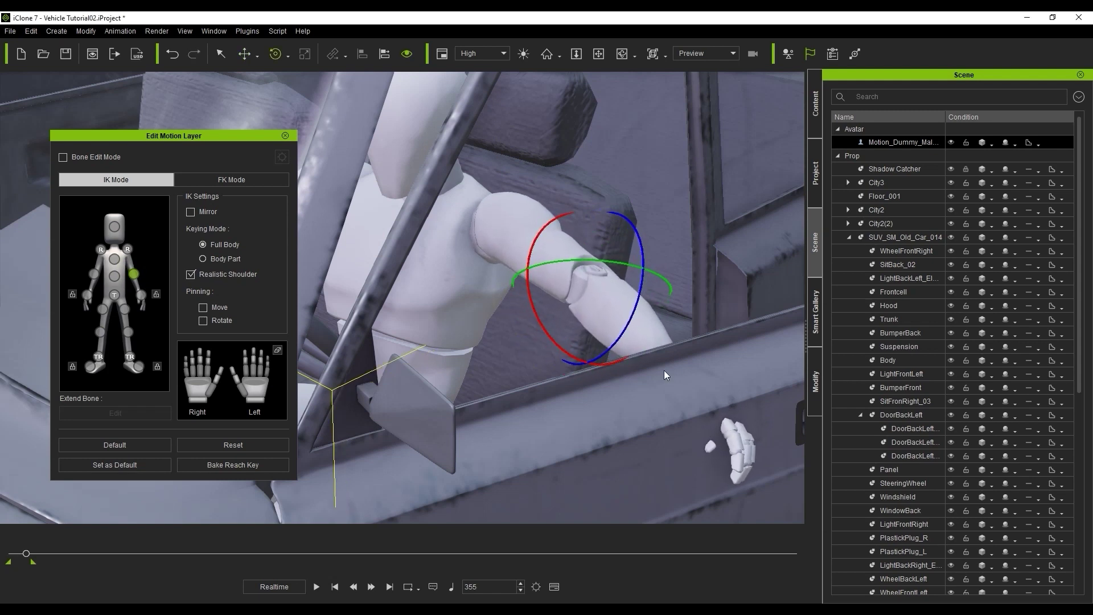
{"action": "left_click_drag", "start_coordinate": [684, 432], "coordinate": [669, 428]}
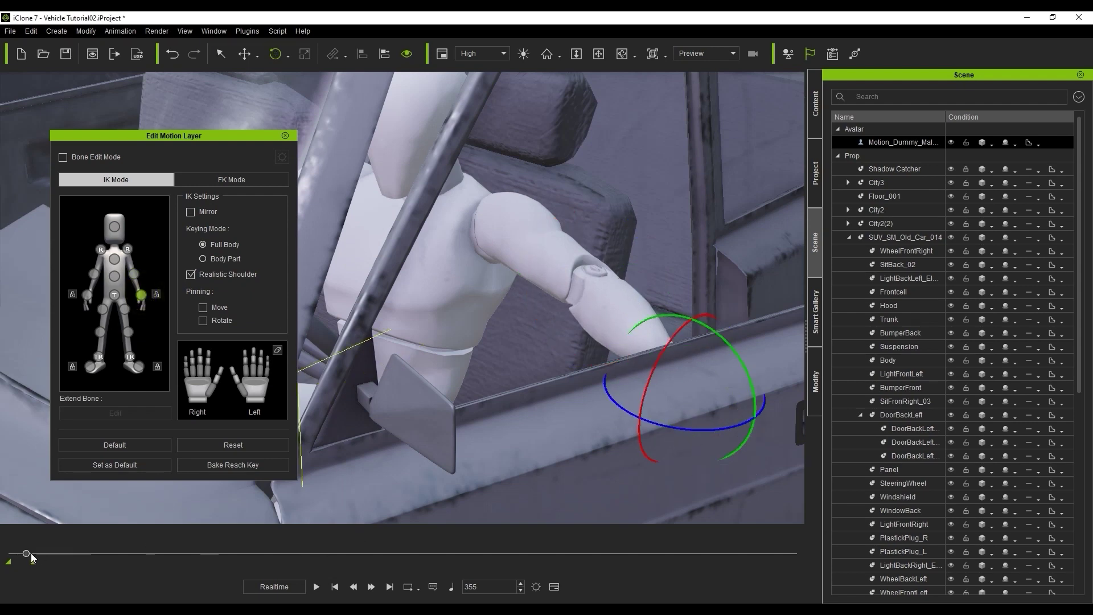
Step: Reset the avatar's motion layer at frame 369, and close Edit Motion Layer with the playhead back at frame 1
{"action": "left_click_drag", "start_coordinate": [29, 556], "coordinate": [29, 555]}
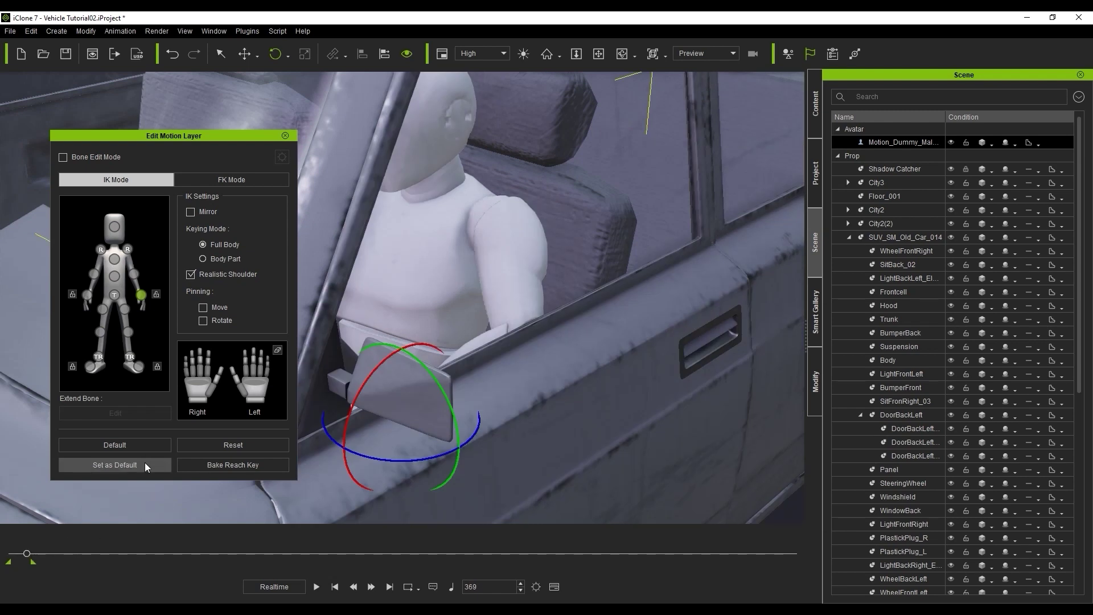
{"action": "left_click", "coordinate": [197, 444]}
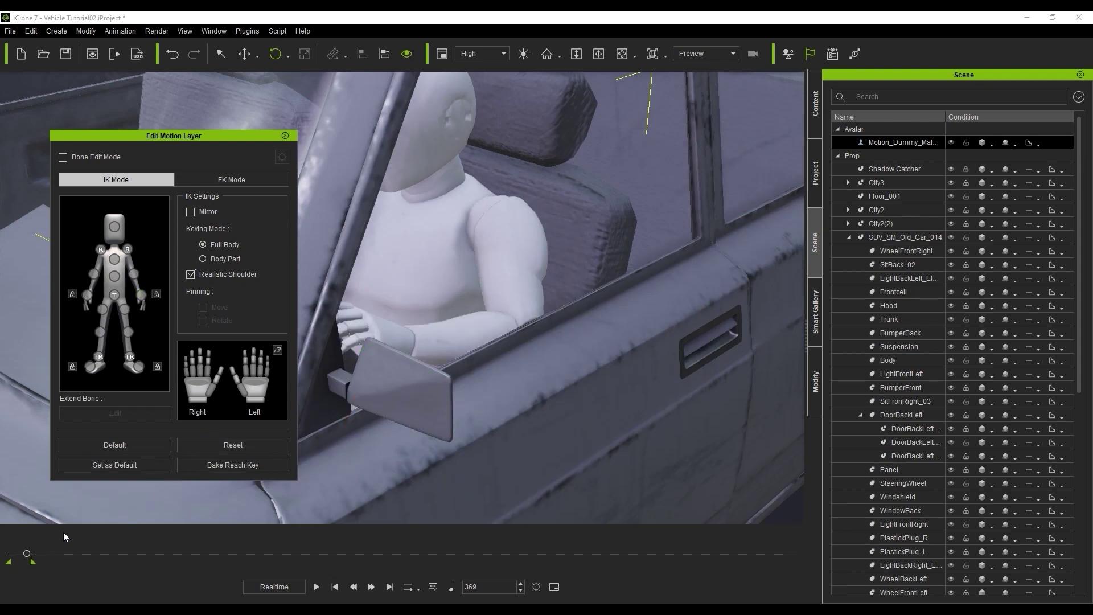
{"action": "left_click_drag", "start_coordinate": [19, 555], "coordinate": [2, 558]}
{"action": "left_click", "coordinate": [285, 135]}
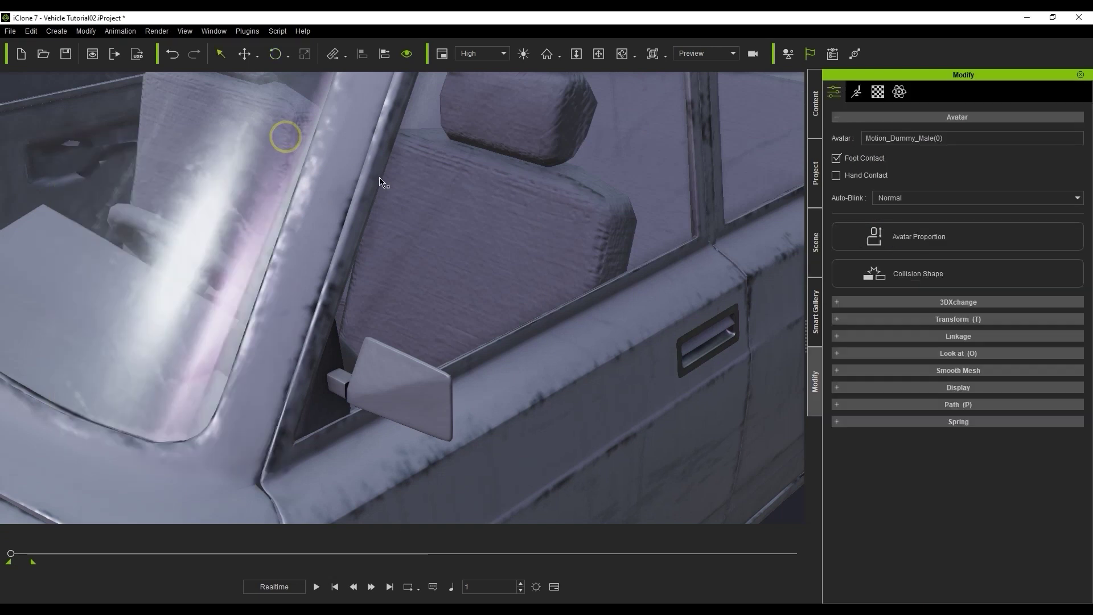